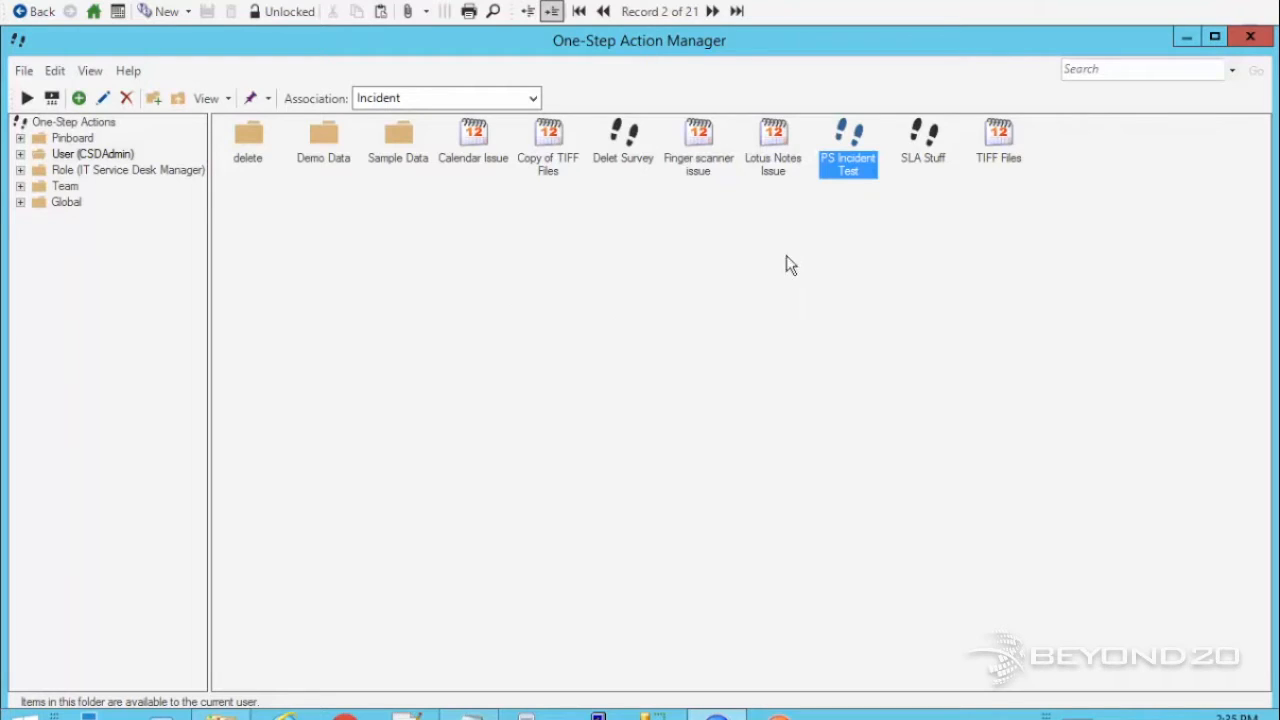
Step: Open the PS Incident Test One-Step for editing and examine the password script in its Write to a file action
{"action": "right_click", "coordinate": [836, 147]}
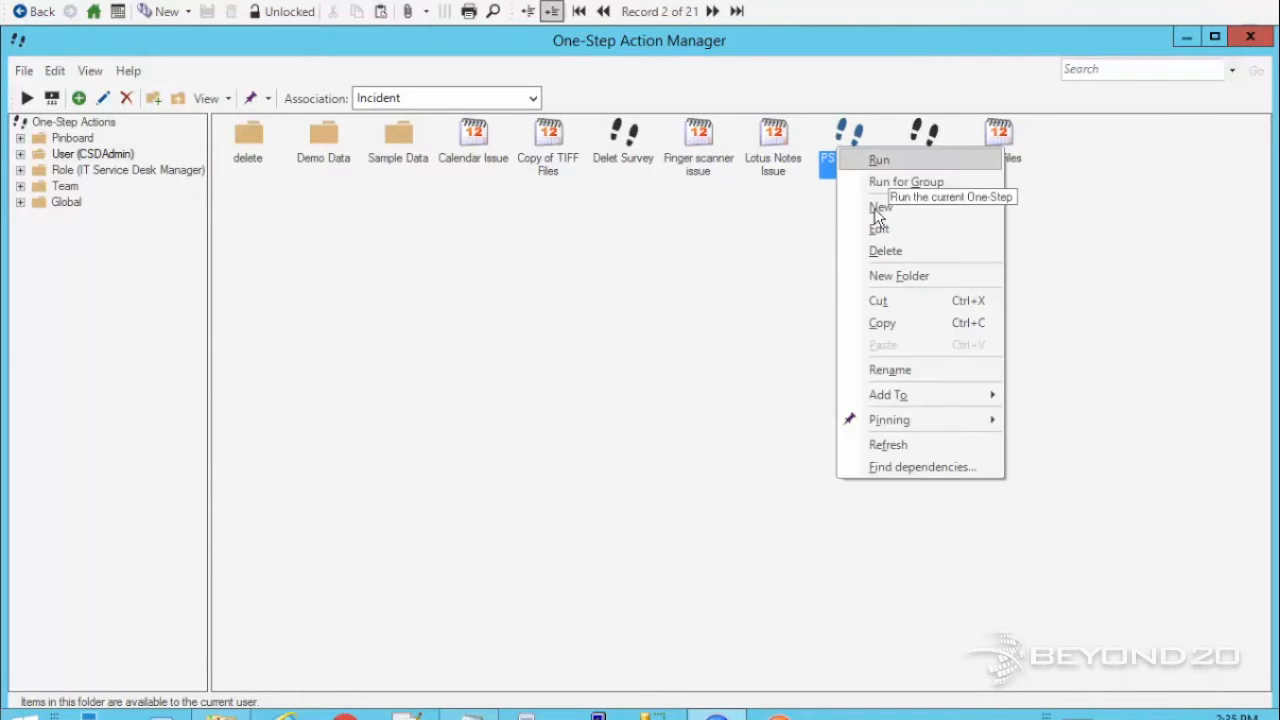
{"action": "left_click", "coordinate": [868, 229]}
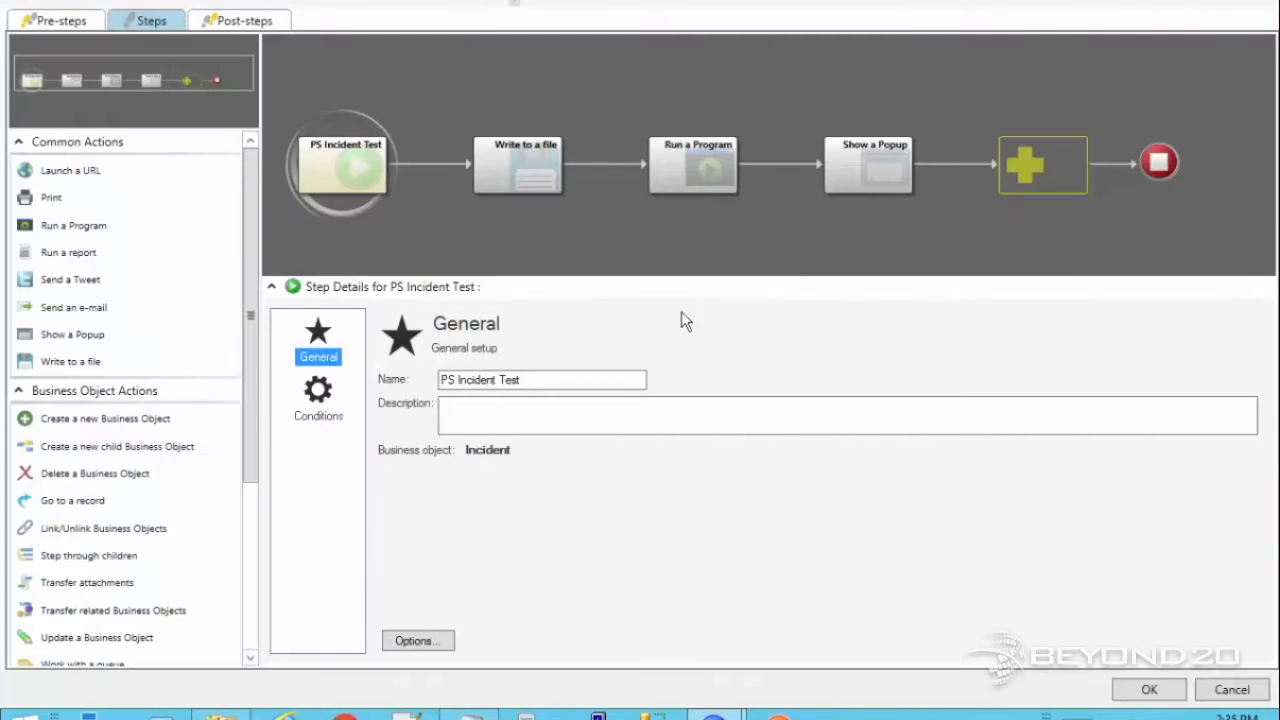
{"action": "left_click", "coordinate": [508, 163]}
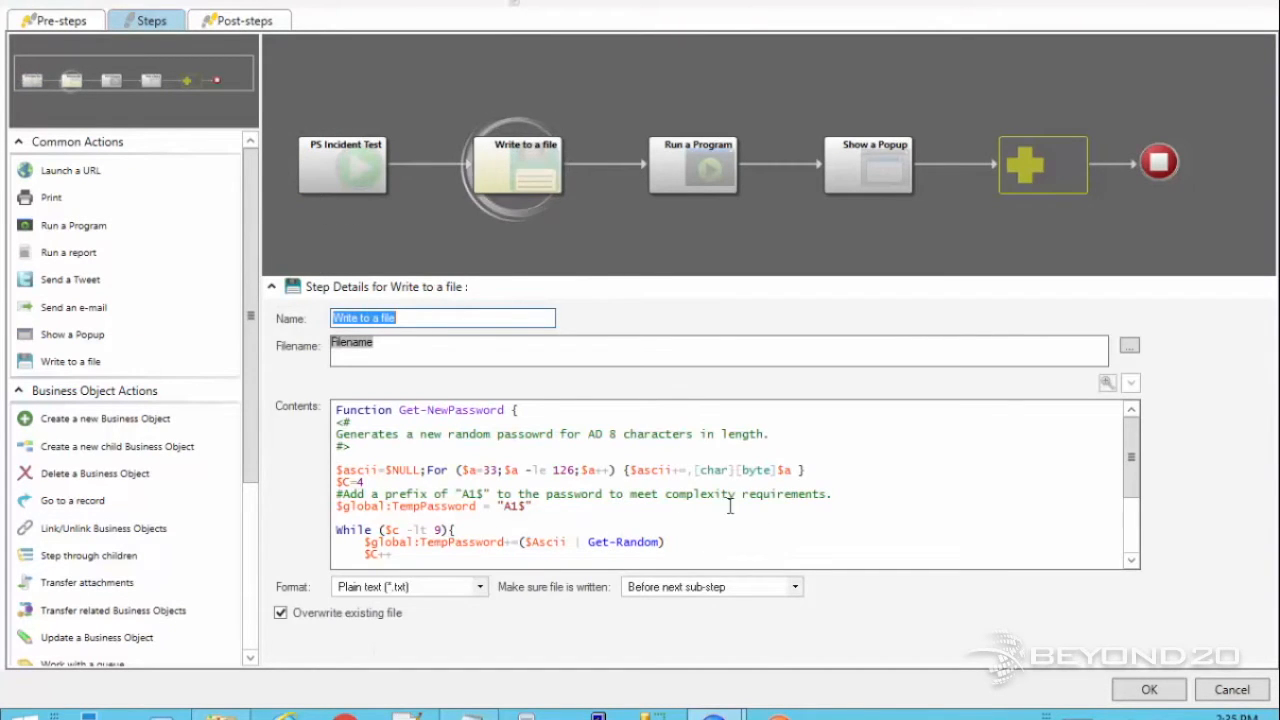
{"action": "left_click", "coordinate": [858, 498]}
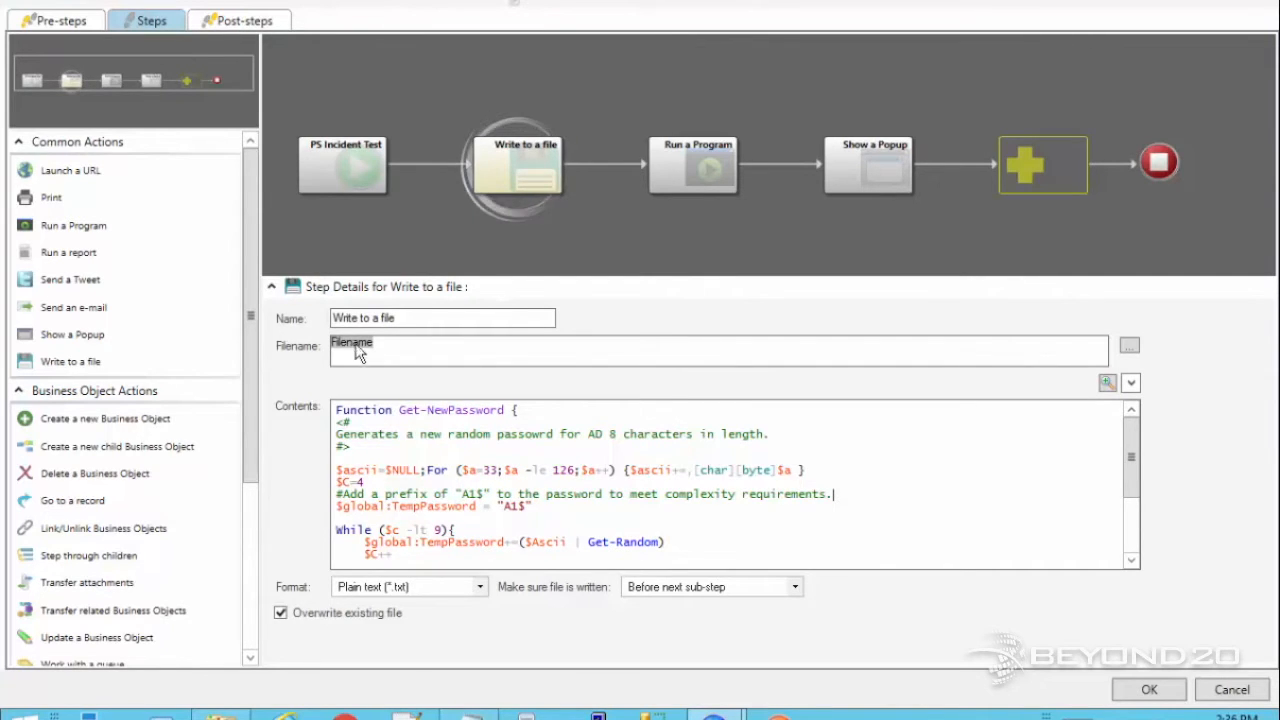
Step: Browse the Filenames tokens available for the Filename field of the Write to a file action
{"action": "left_click", "coordinate": [397, 347]}
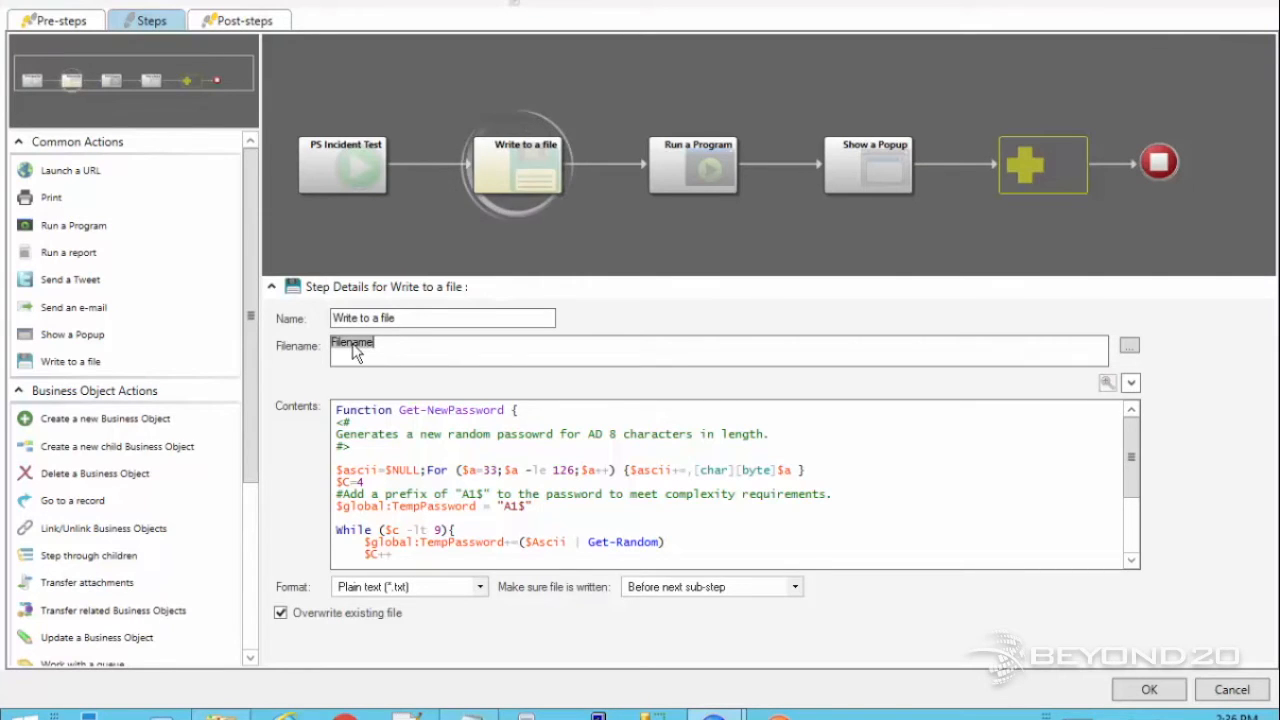
{"action": "right_click", "coordinate": [406, 347]}
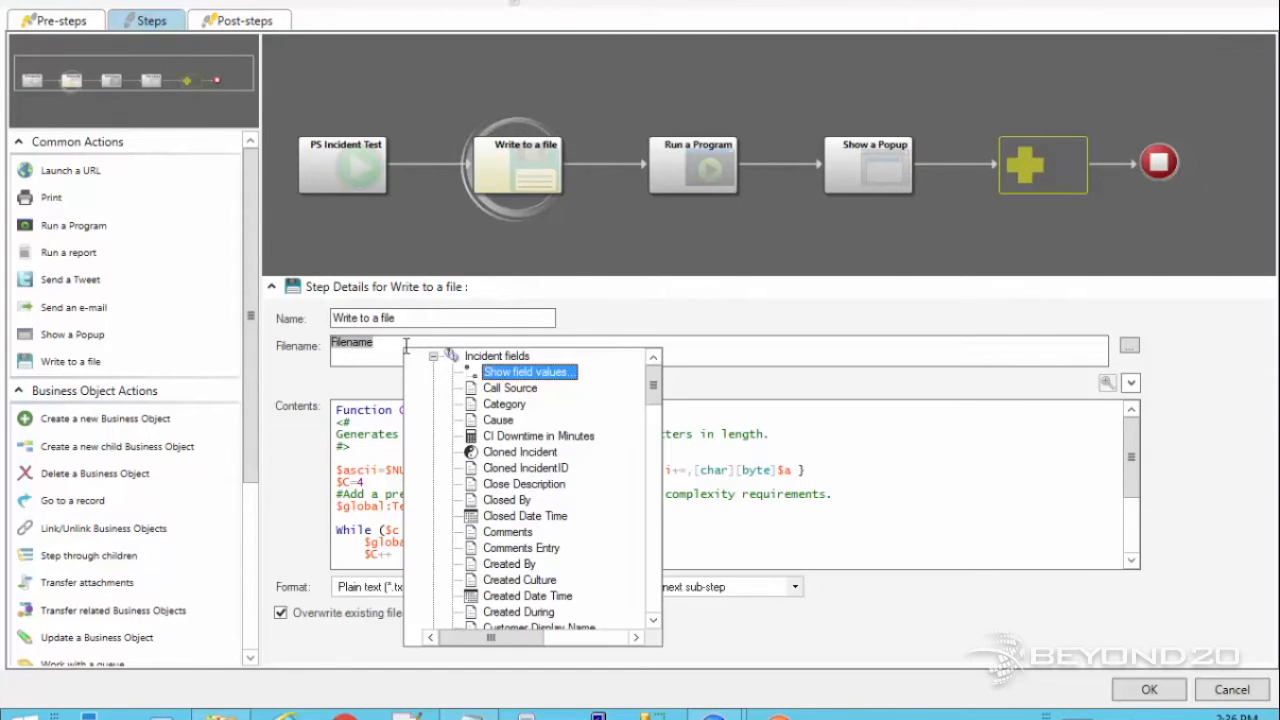
{"action": "left_click_drag", "start_coordinate": [652, 392], "coordinate": [622, 605]}
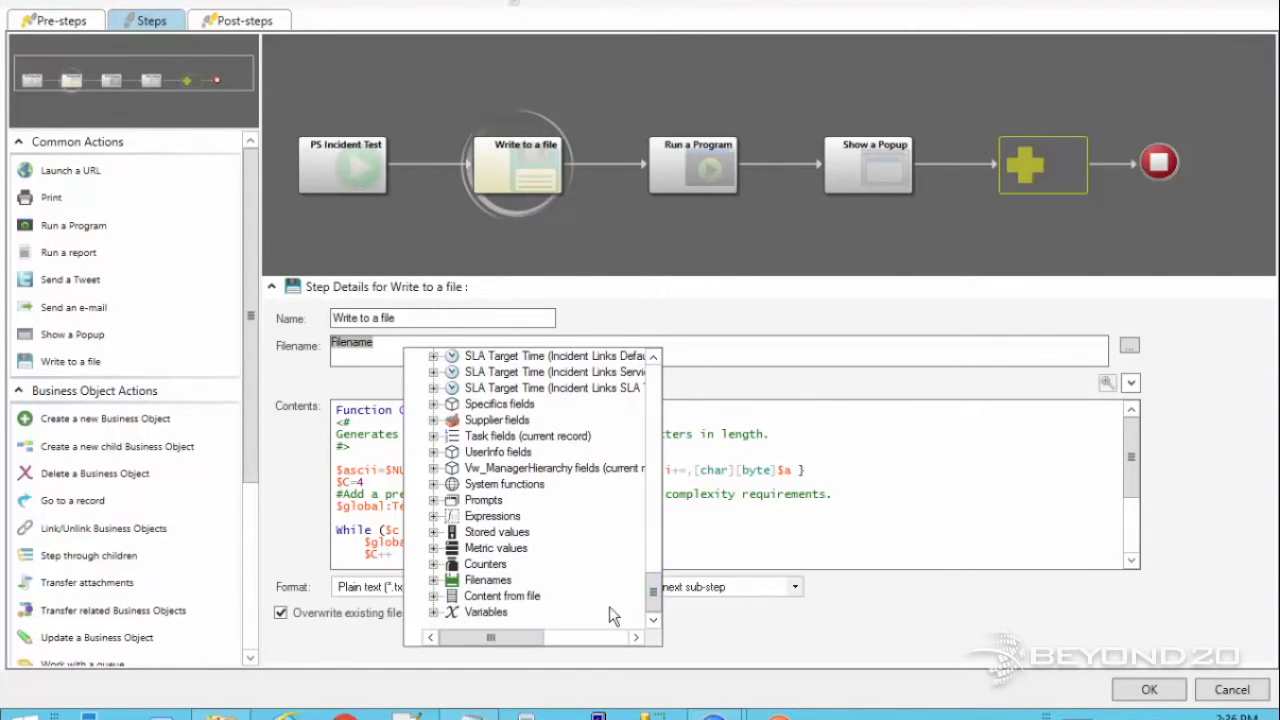
{"action": "left_click", "coordinate": [433, 580]}
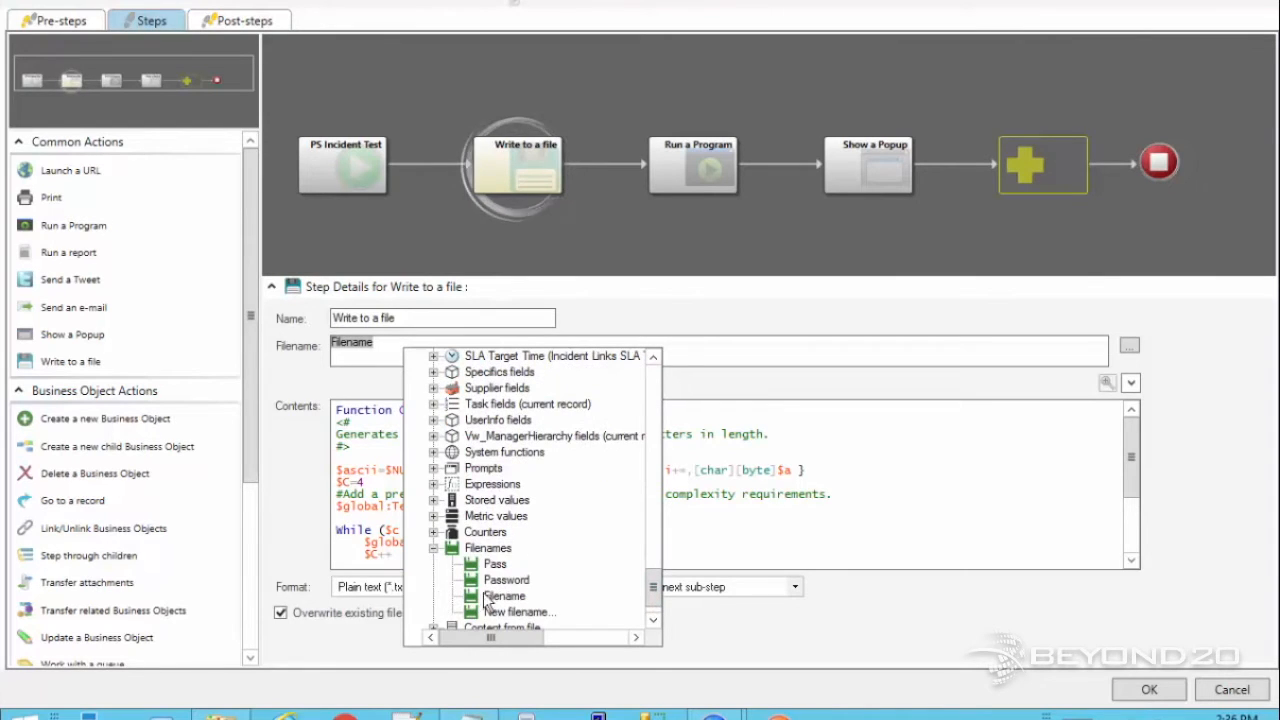
{"action": "left_click", "coordinate": [727, 386]}
Step: Check the path, deletion and custom extension settings of the Filename token in the Write to a file action
{"action": "double_click", "coordinate": [343, 342]}
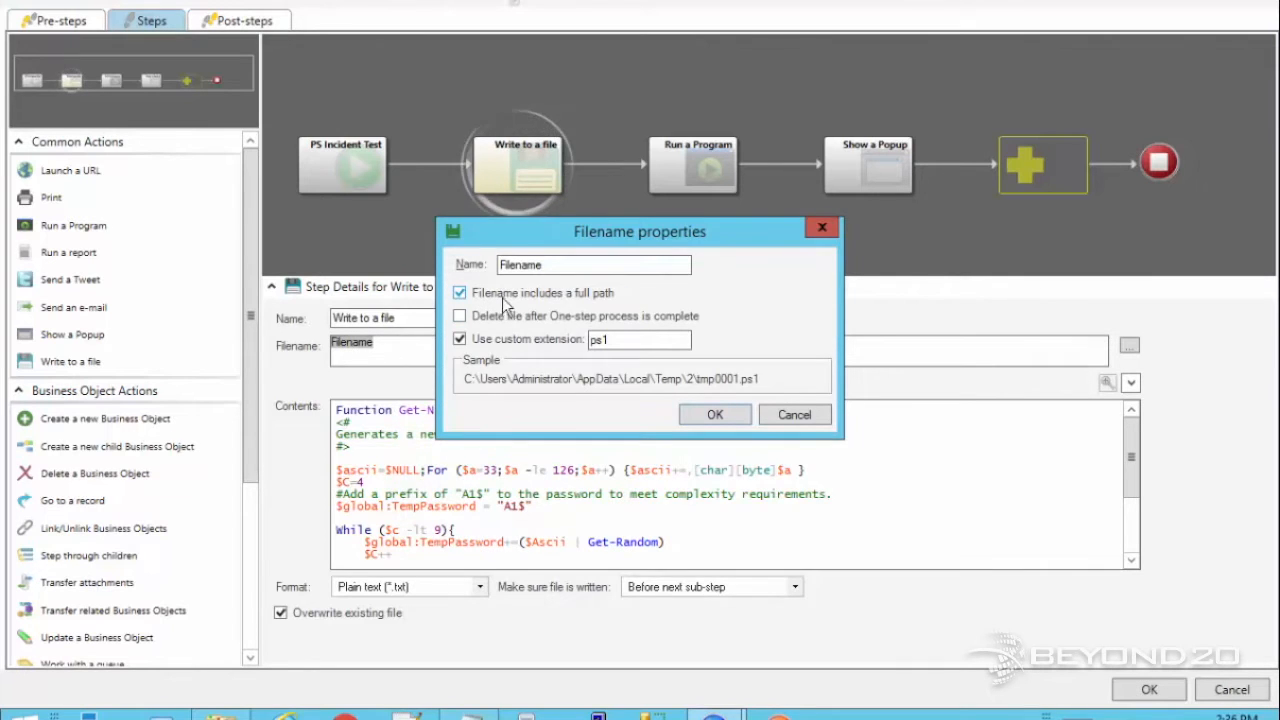
{"action": "left_click_drag", "start_coordinate": [620, 338], "coordinate": [582, 340]}
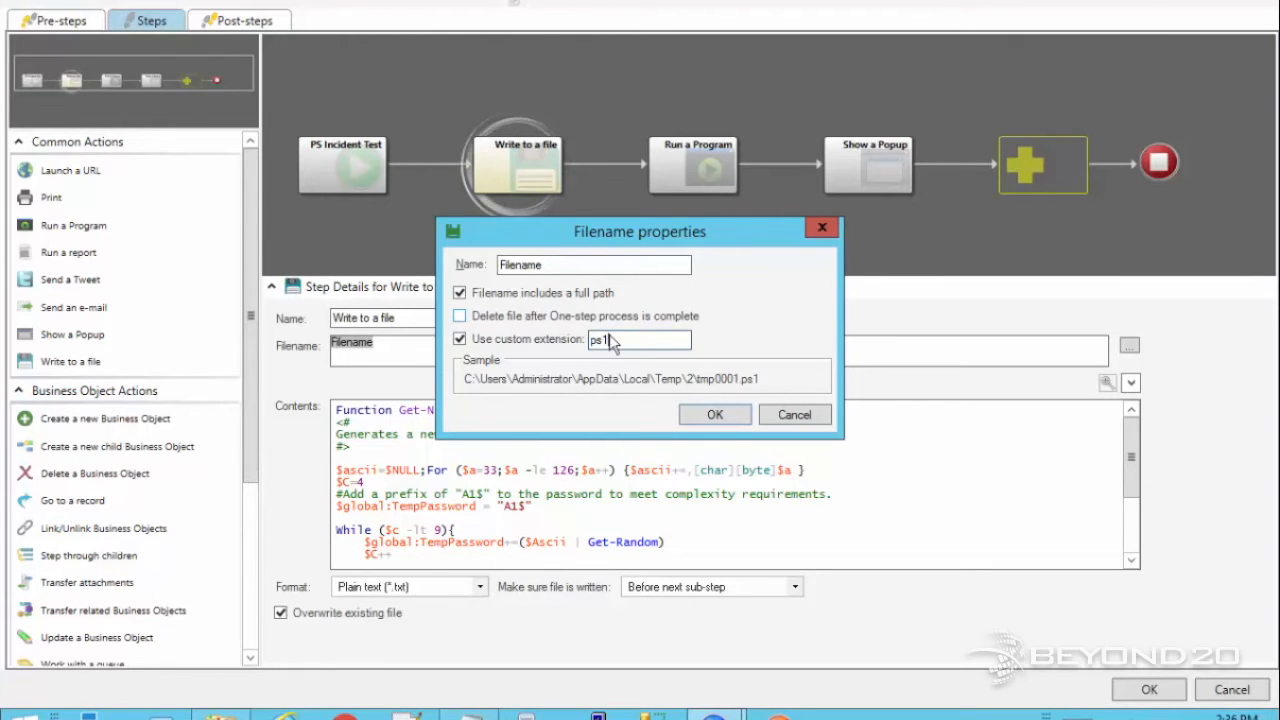
{"action": "left_click", "coordinate": [704, 413]}
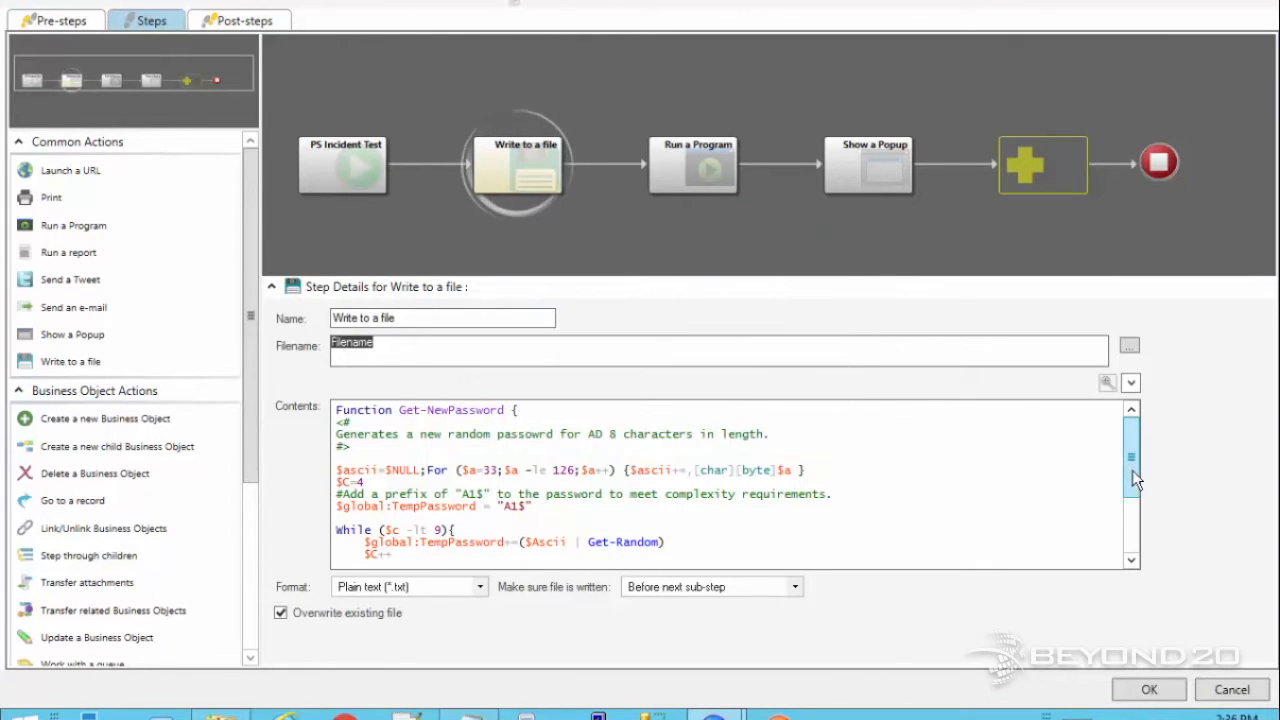
Step: Examine the end of the script and check the filename properties of the Pass token used by Out-File
{"action": "left_click_drag", "start_coordinate": [1132, 470], "coordinate": [1143, 541]}
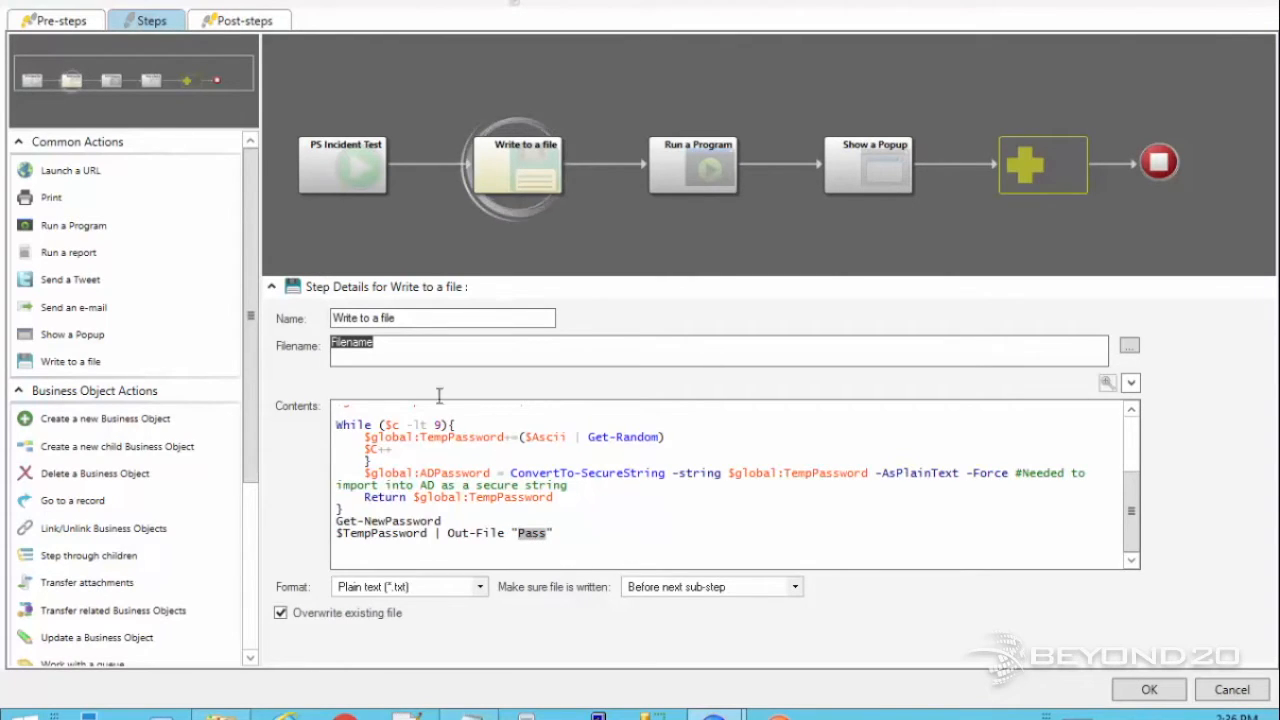
{"action": "left_click", "coordinate": [386, 347]}
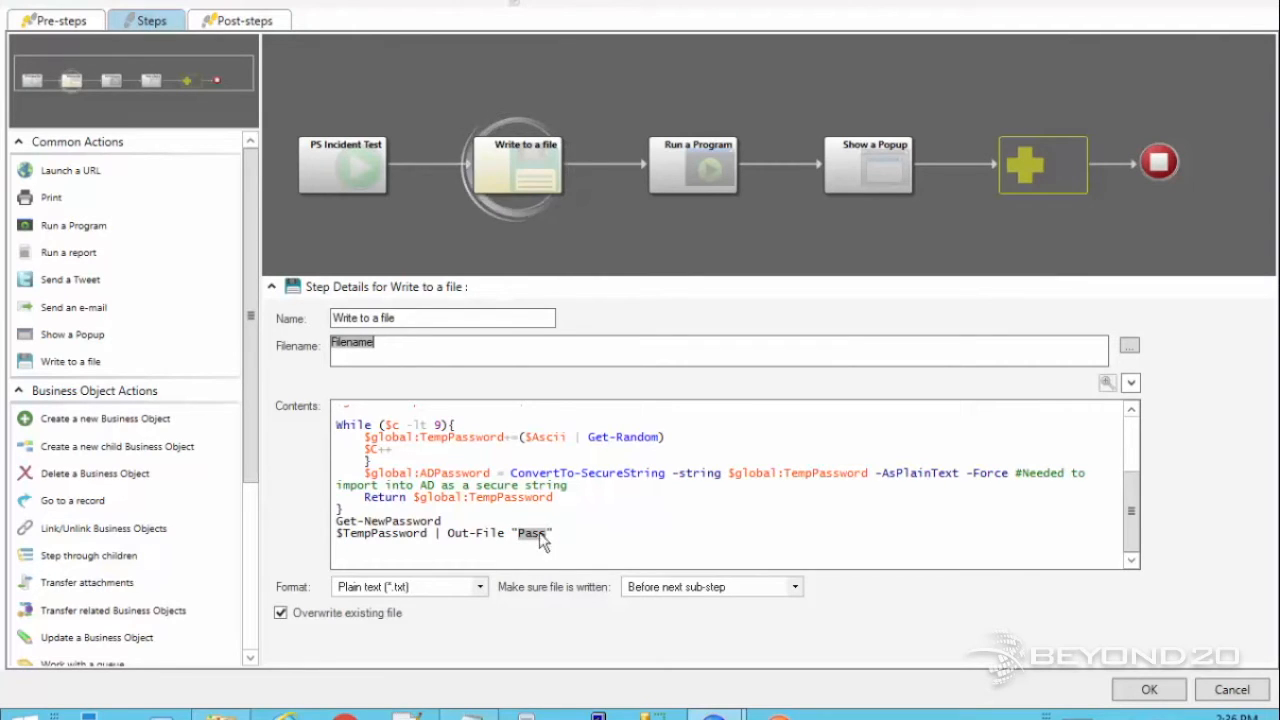
{"action": "double_click", "coordinate": [530, 533]}
{"action": "left_click", "coordinate": [588, 340]}
{"action": "double_click", "coordinate": [590, 340]}
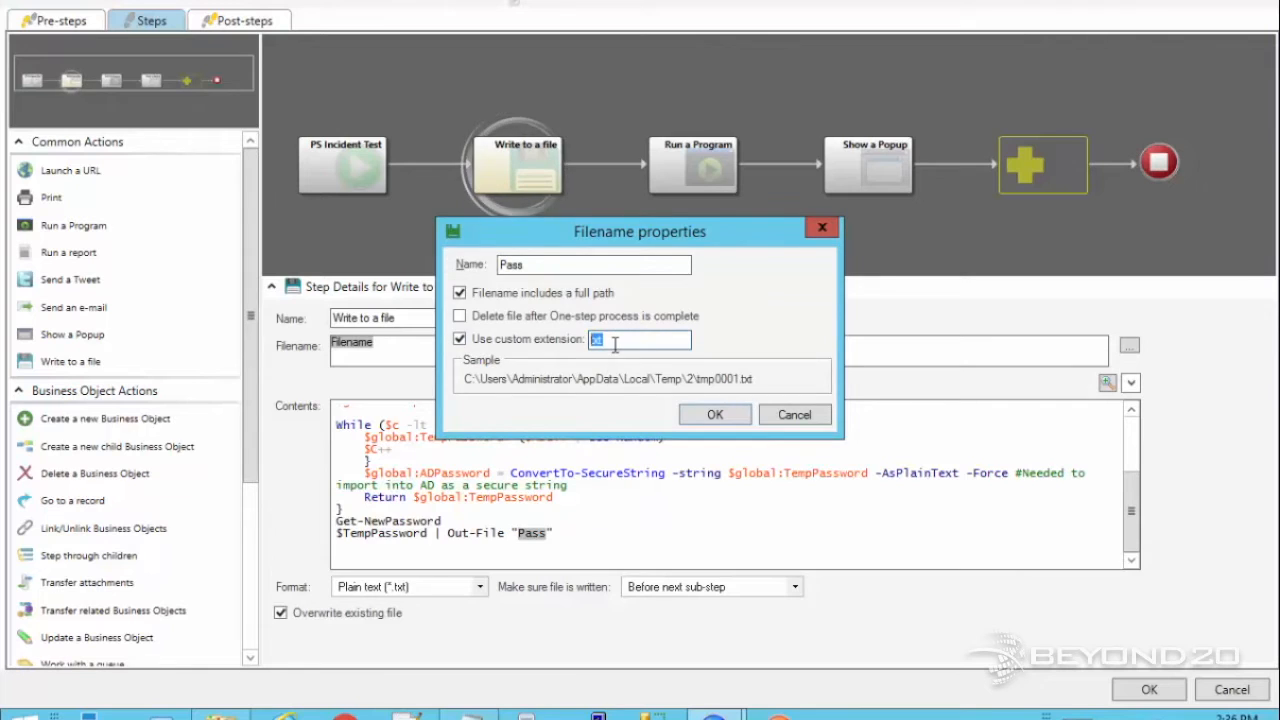
{"action": "left_click", "coordinate": [715, 414]}
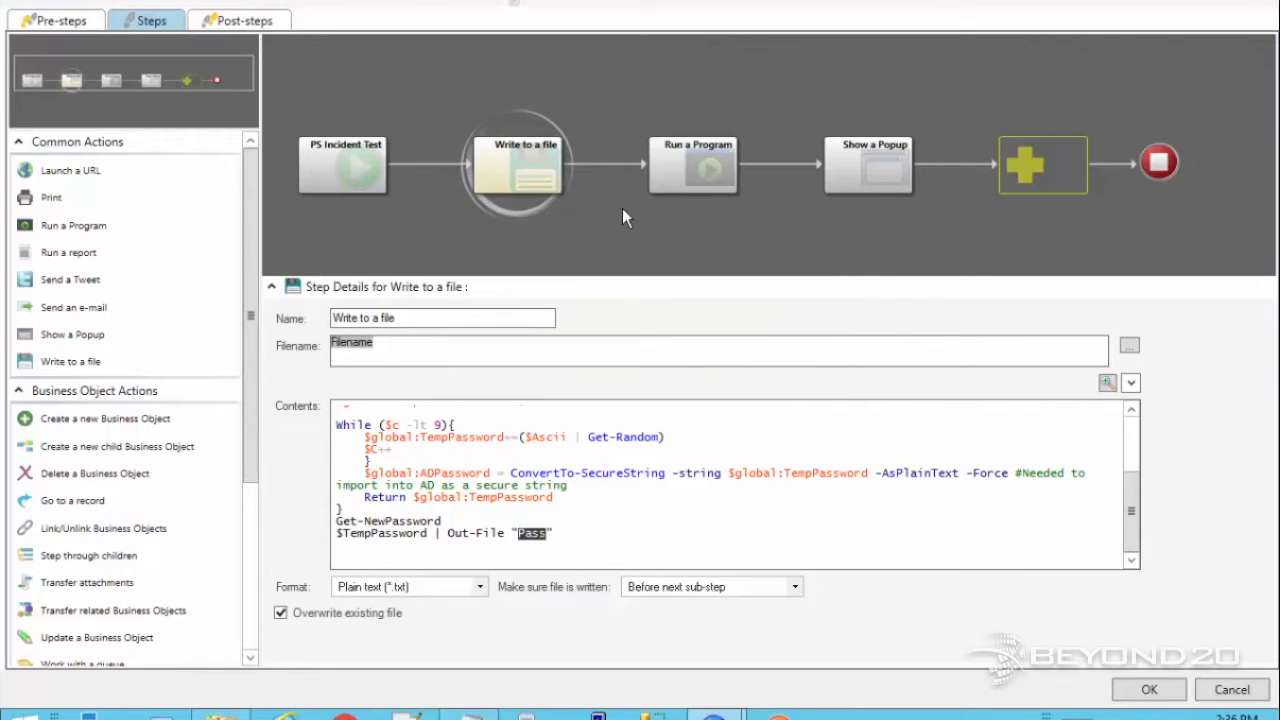
Step: Examine the Run a Program action's executable and command-line arguments, comparing its Filename token with the Write to a file action
{"action": "left_click", "coordinate": [675, 168]}
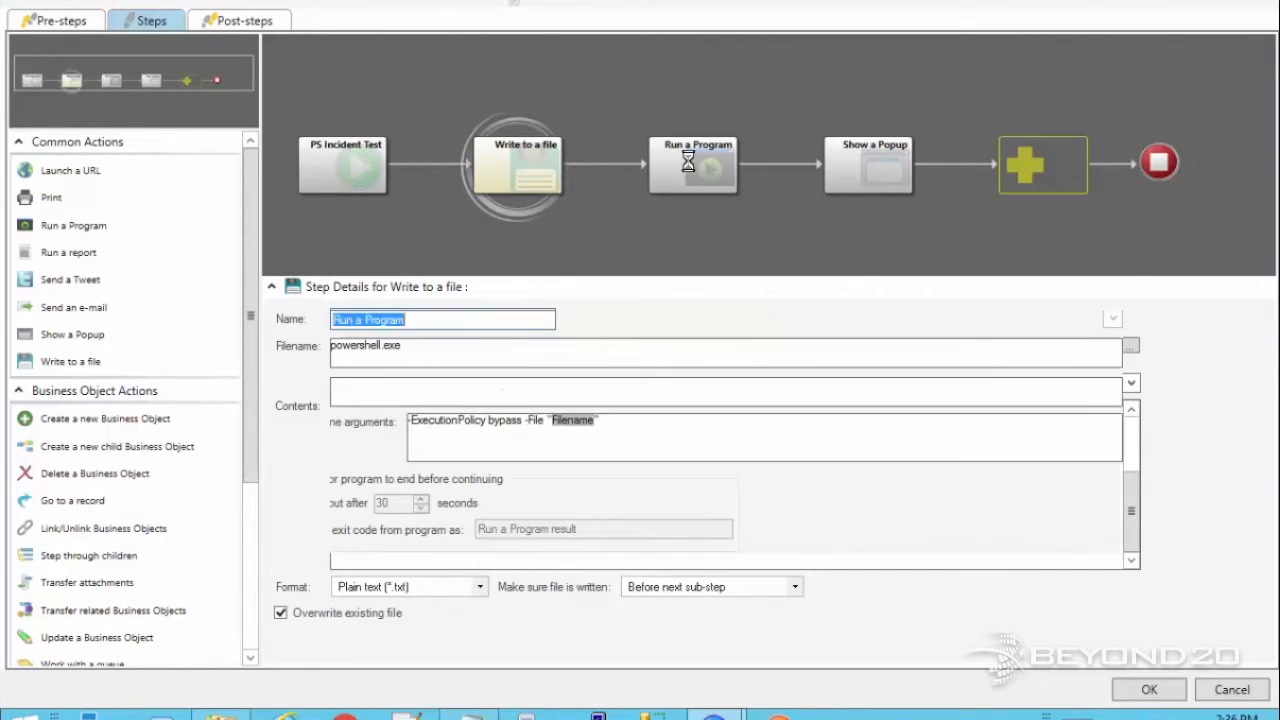
{"action": "left_click", "coordinate": [421, 346]}
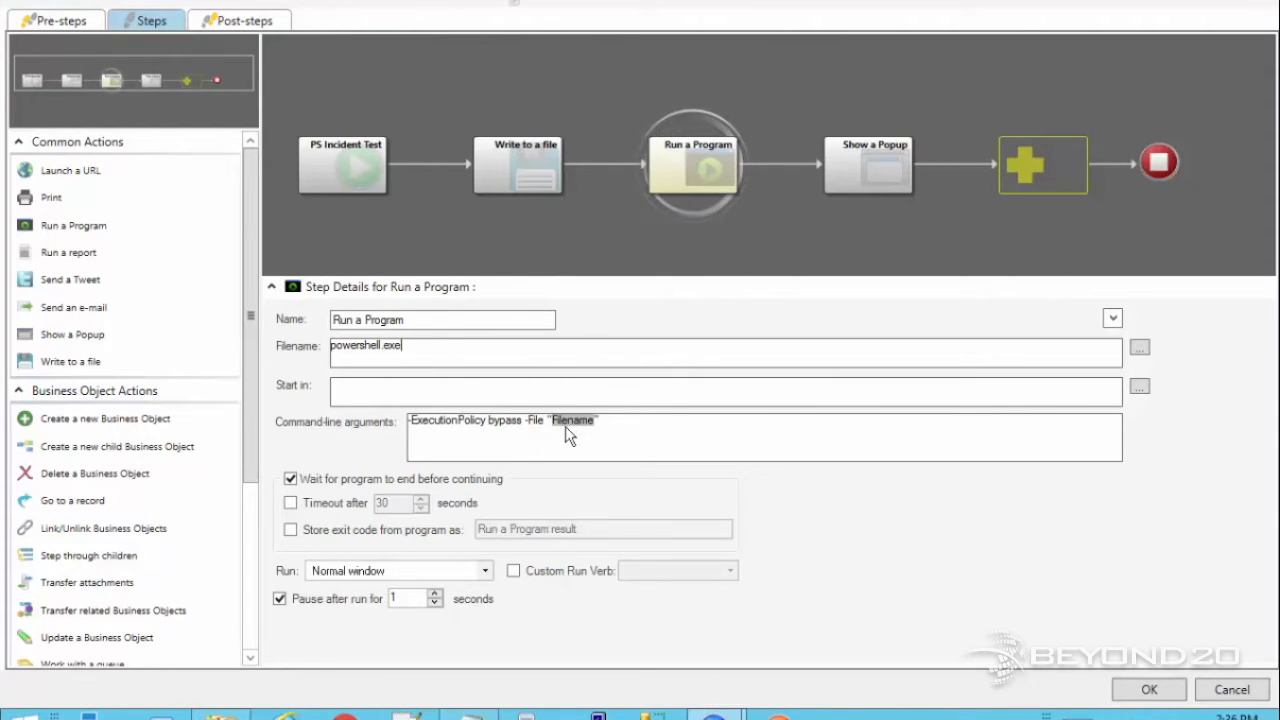
{"action": "left_click", "coordinate": [506, 159]}
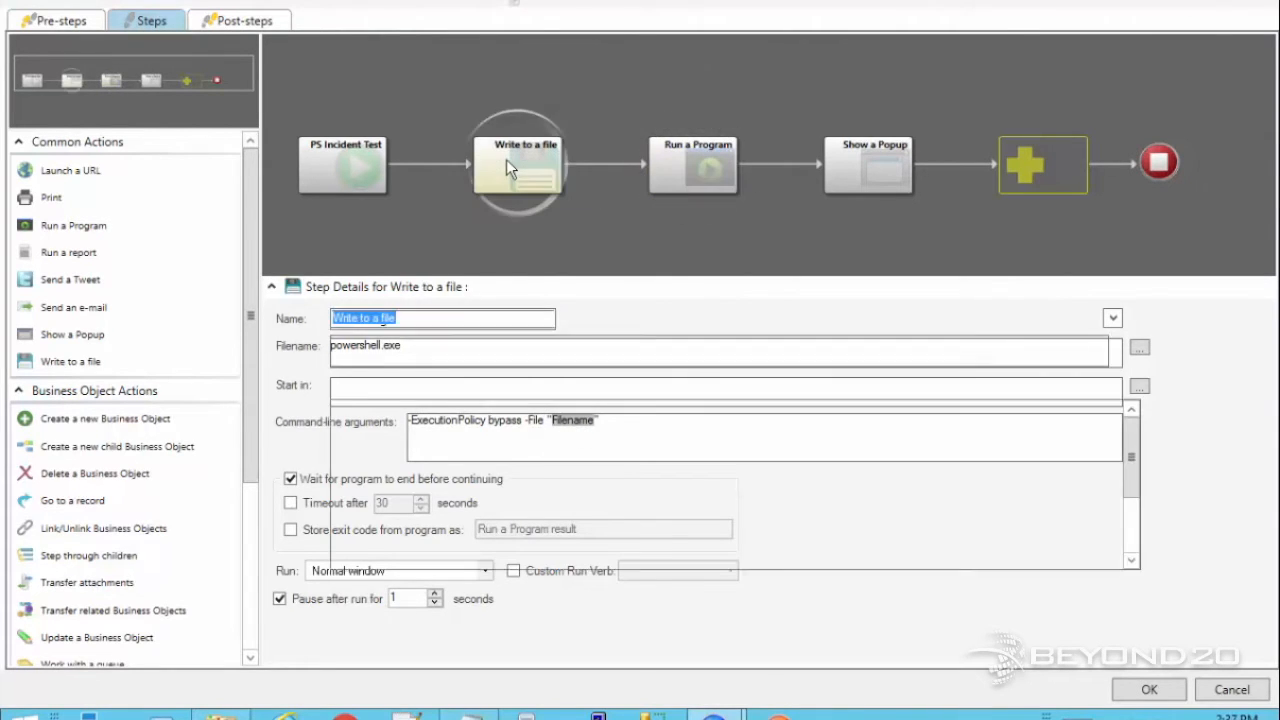
{"action": "left_click", "coordinate": [668, 155]}
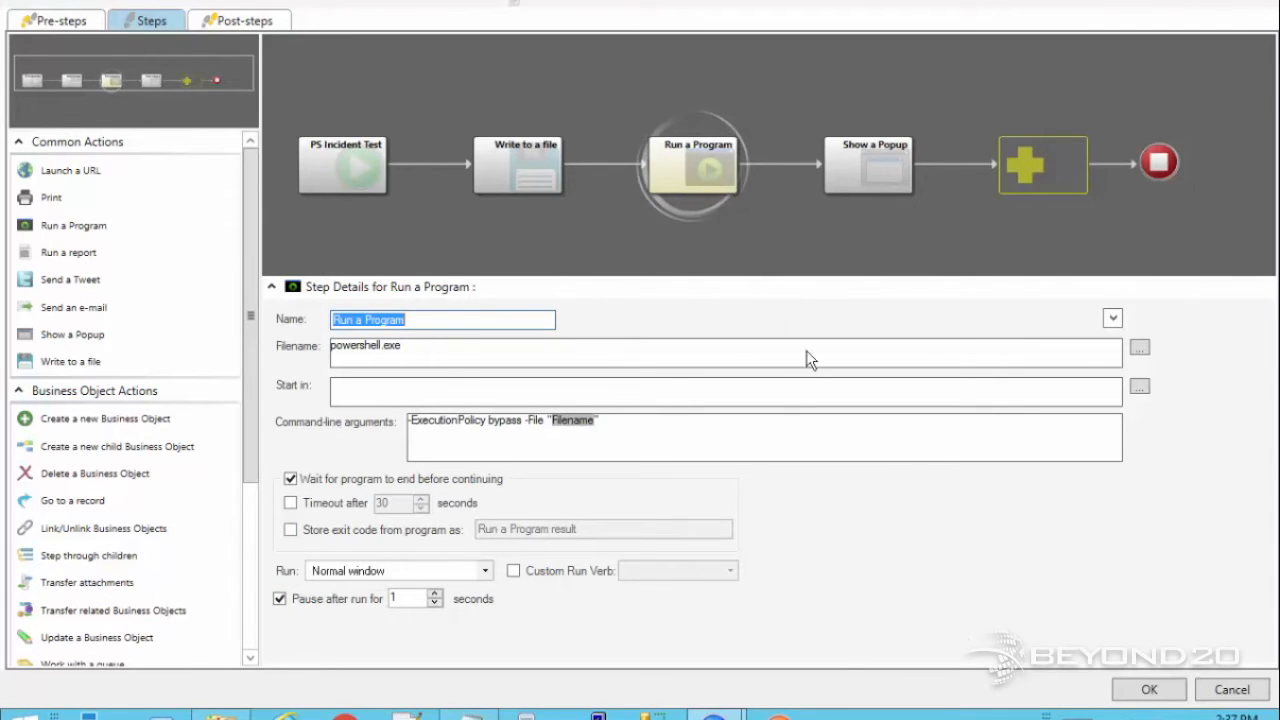
Step: Check the Read File properties of the Show a Popup action's File Contents token and close the One-Step editor
{"action": "left_click", "coordinate": [855, 159]}
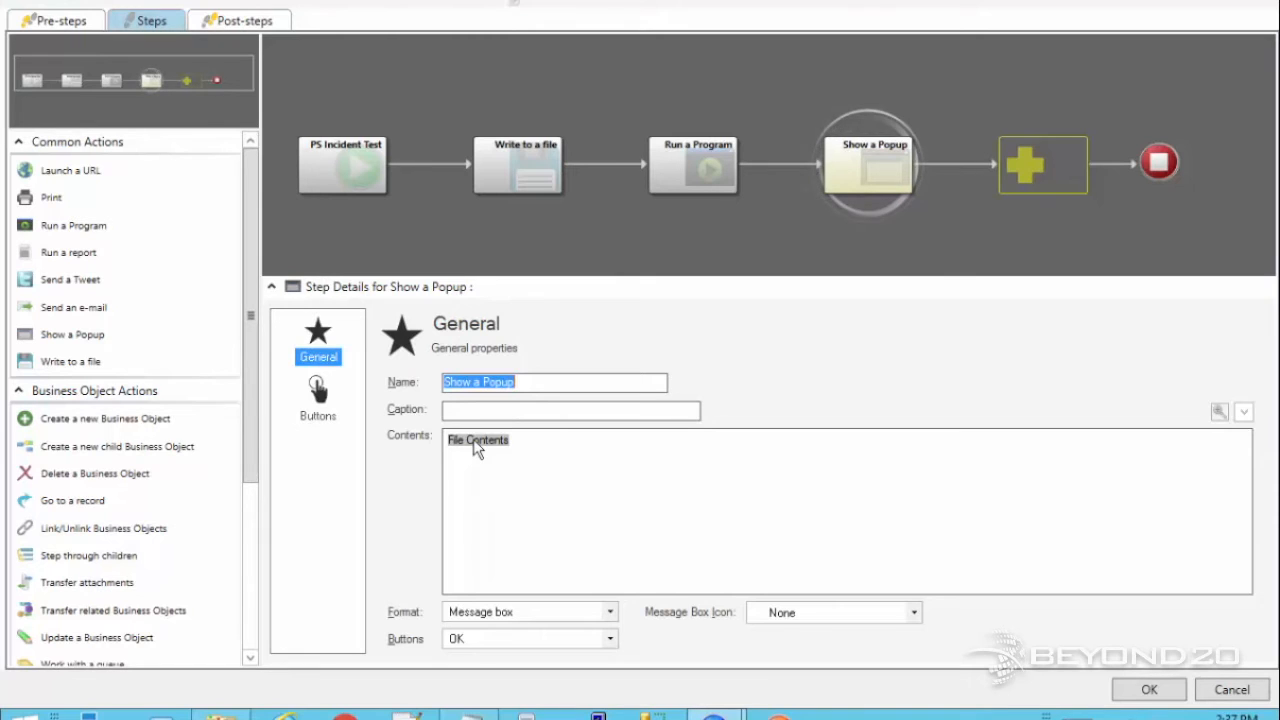
{"action": "double_click", "coordinate": [480, 440]}
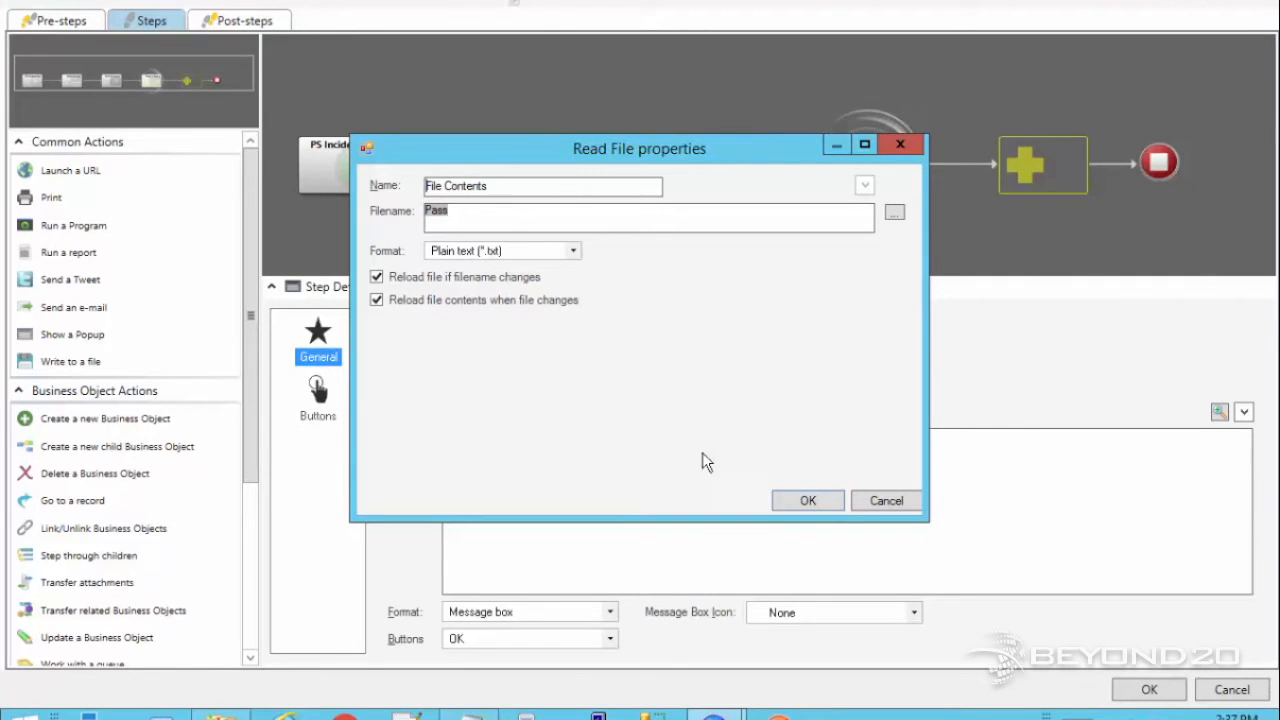
{"action": "left_click", "coordinate": [886, 500]}
{"action": "left_click", "coordinate": [1152, 691]}
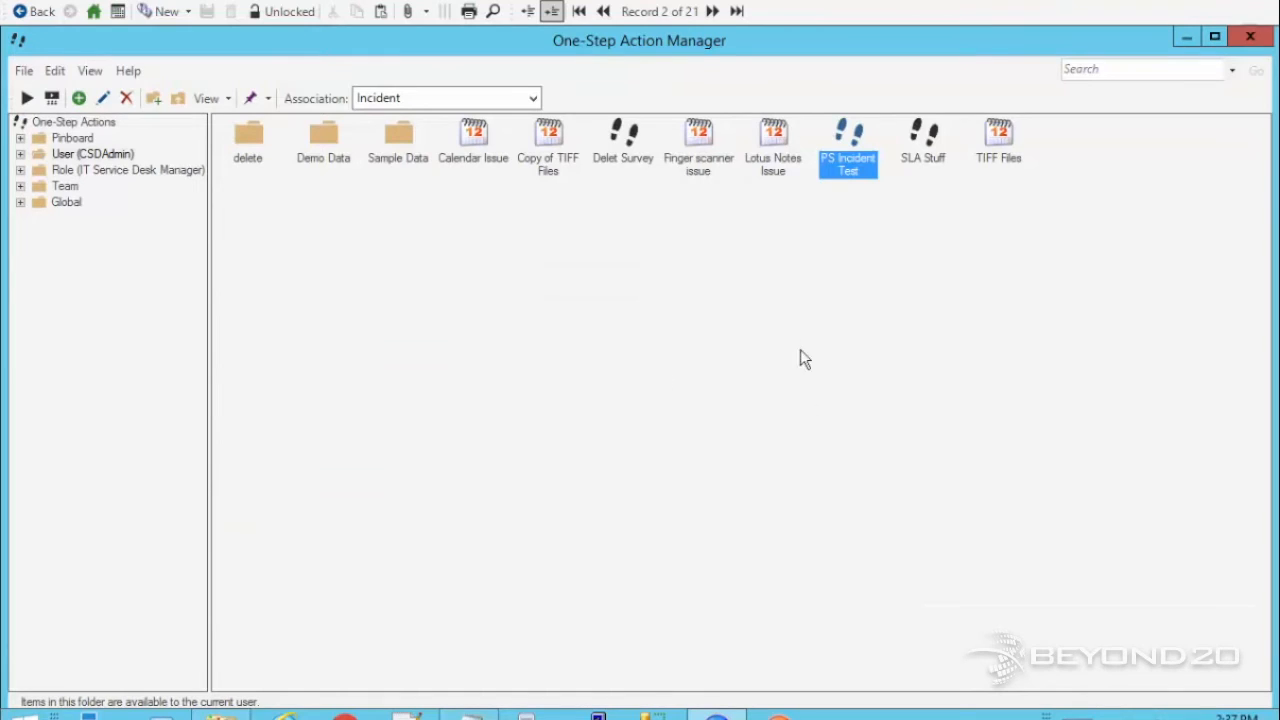
Step: Switch to File Explorer and delete all the files from tmp2E6F.tmp to tmp4256.tmp in the Temp\2 folder, keeping the Papercut folders
{"action": "right_click", "coordinate": [841, 145]}
{"action": "left_click", "coordinate": [324, 543]}
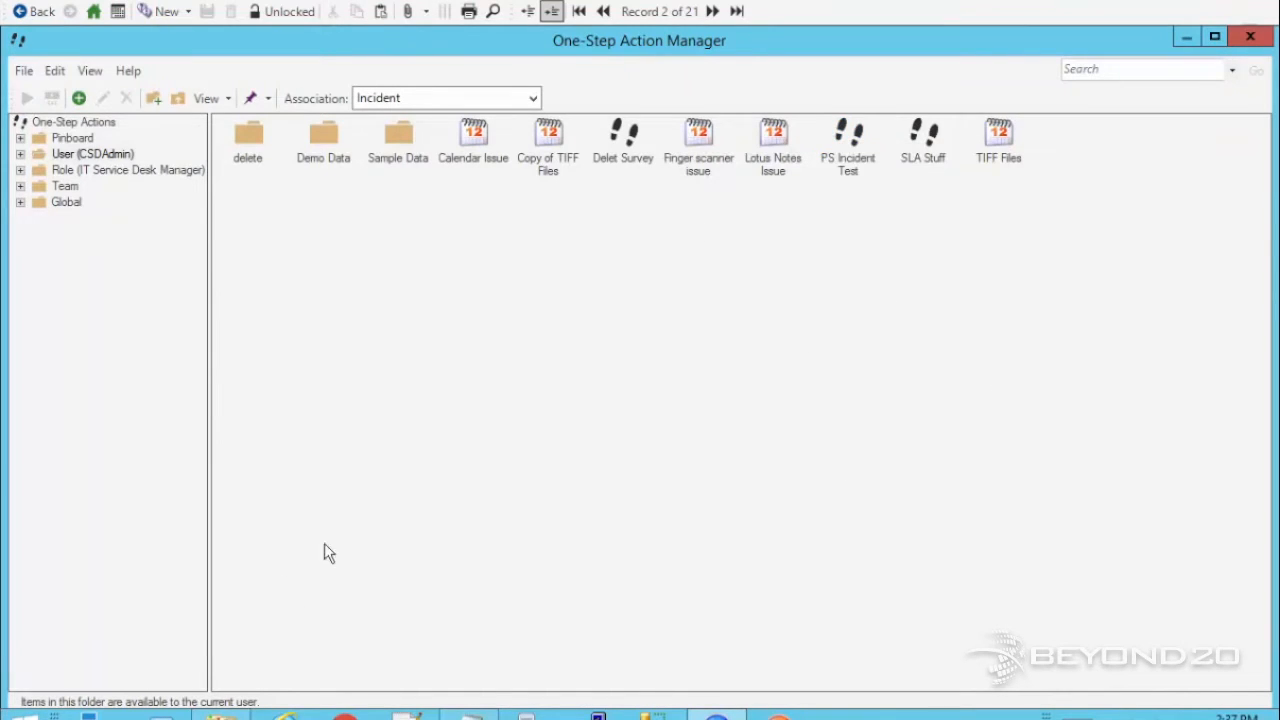
{"action": "key", "text": "alt+Tab"}
{"action": "left_click", "coordinate": [240, 130]}
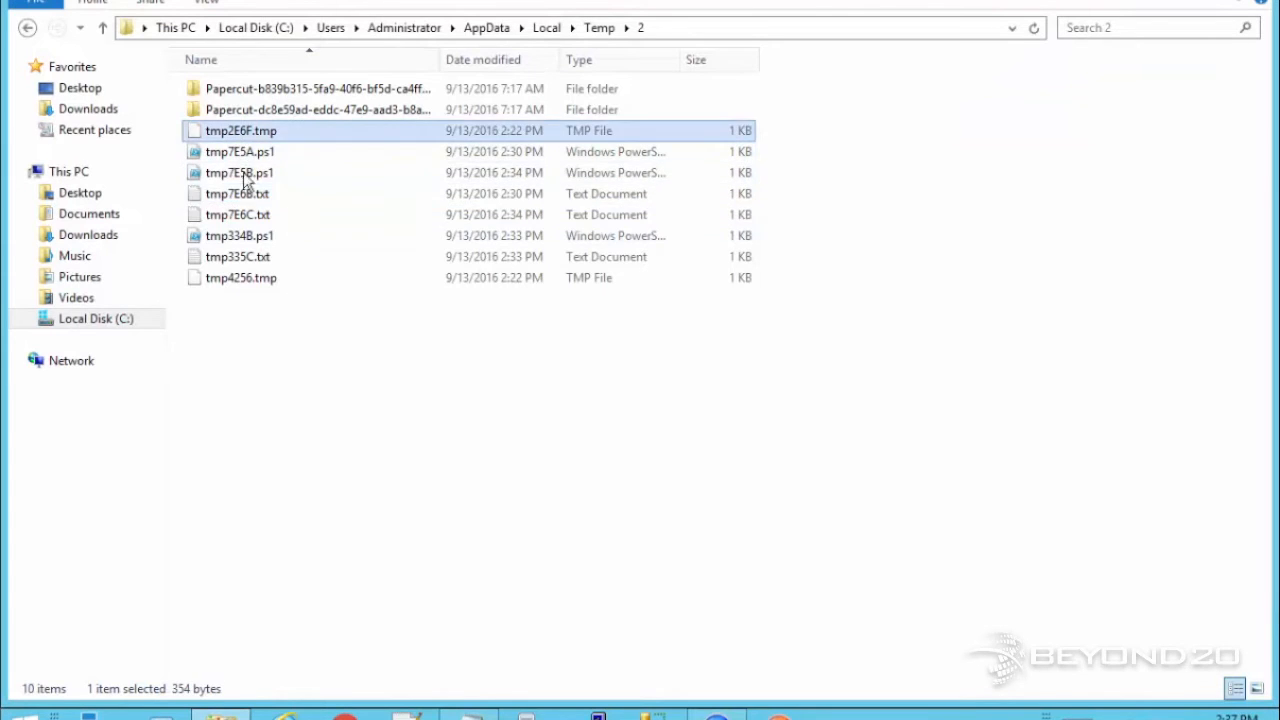
{"action": "left_click", "coordinate": [238, 280], "text": "shift"}
{"action": "key", "text": "Delete"}
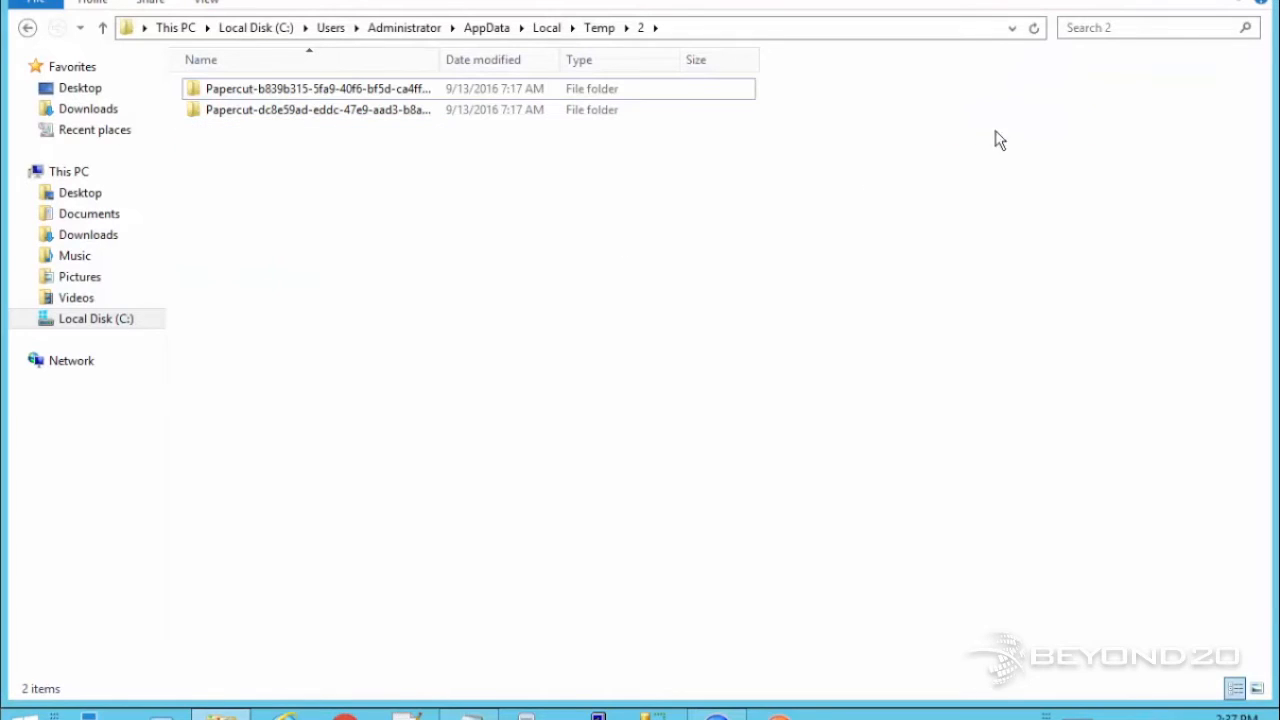
Step: Switch back to the One-Step Action Manager, run PS Incident Test on the current incident and dismiss its password popup
{"action": "key", "text": "alt+Tab"}
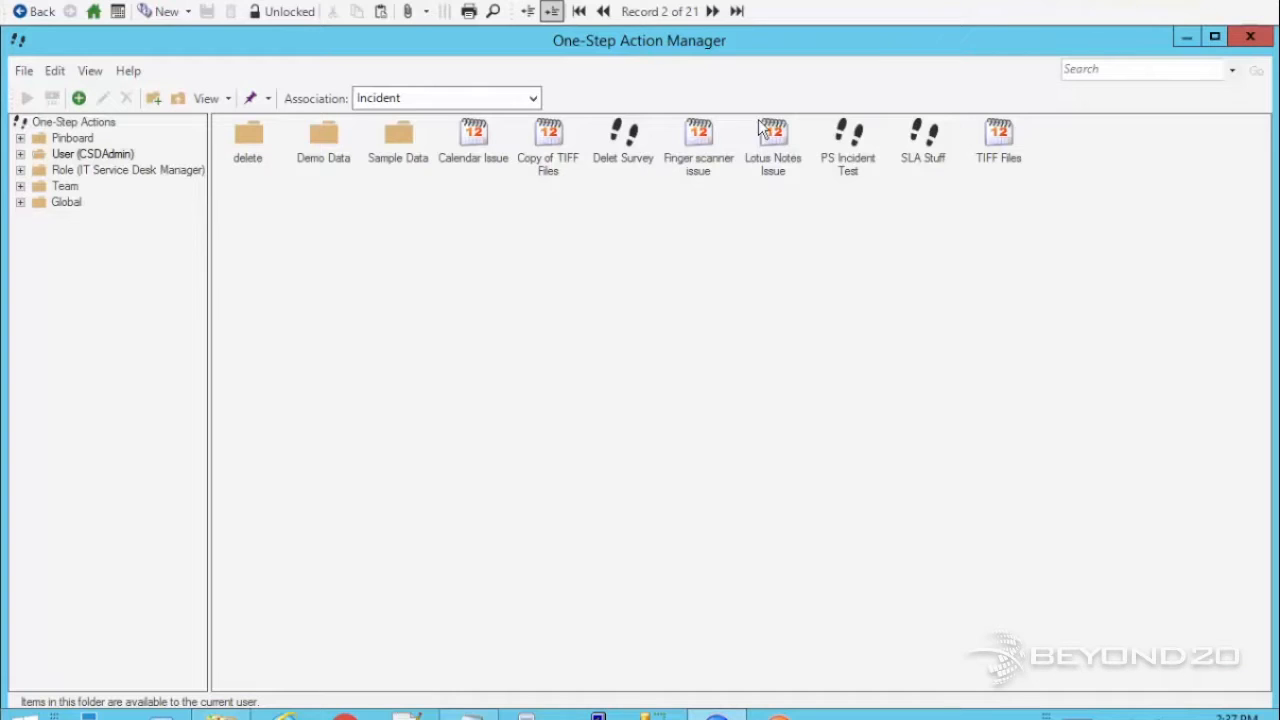
{"action": "right_click", "coordinate": [840, 143]}
{"action": "left_click", "coordinate": [862, 152]}
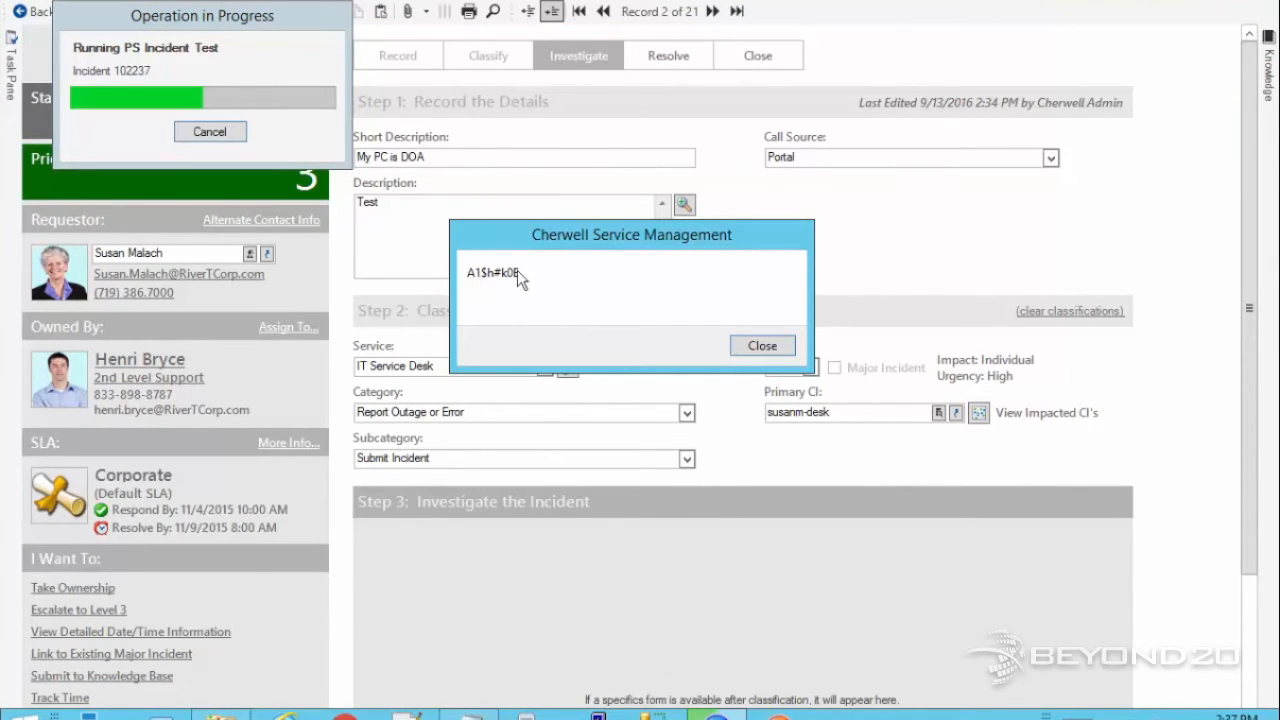
{"action": "left_click", "coordinate": [752, 347]}
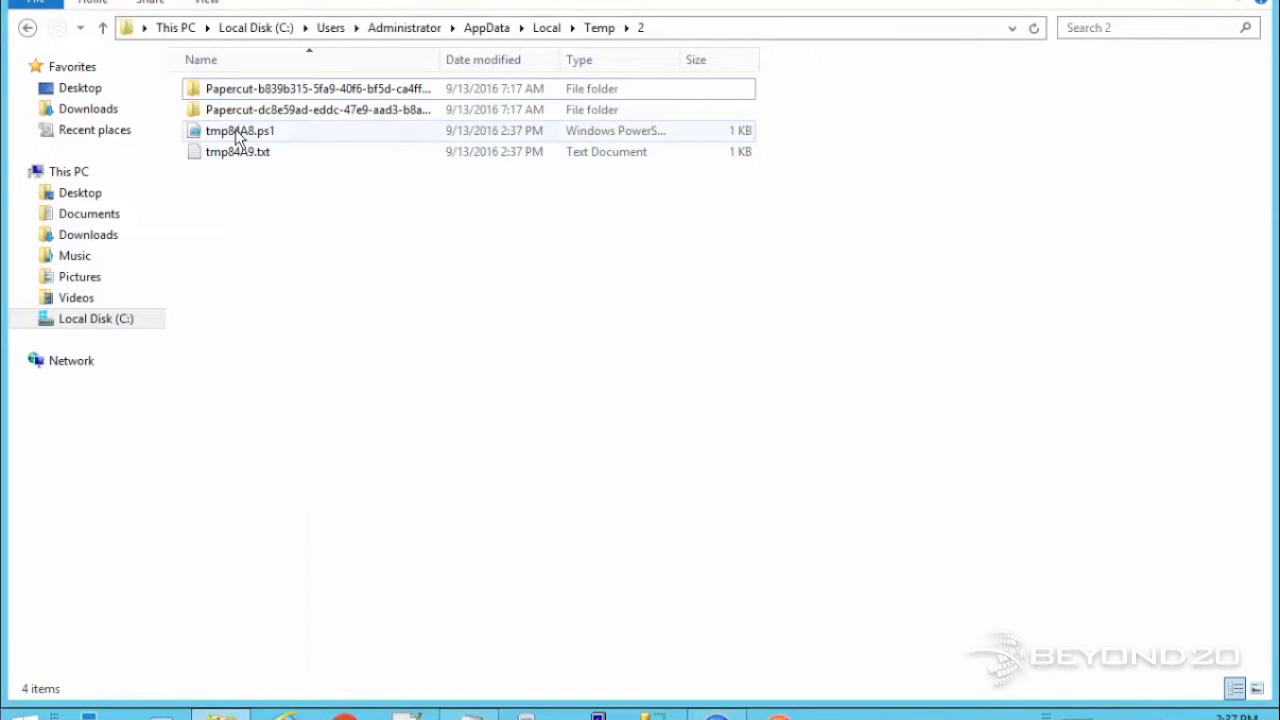
Step: Open tmp84A8.ps1 from the Temp\2 folder in the PowerShell ISE and examine the output file path in its Out-File line
{"action": "right_click", "coordinate": [238, 138]}
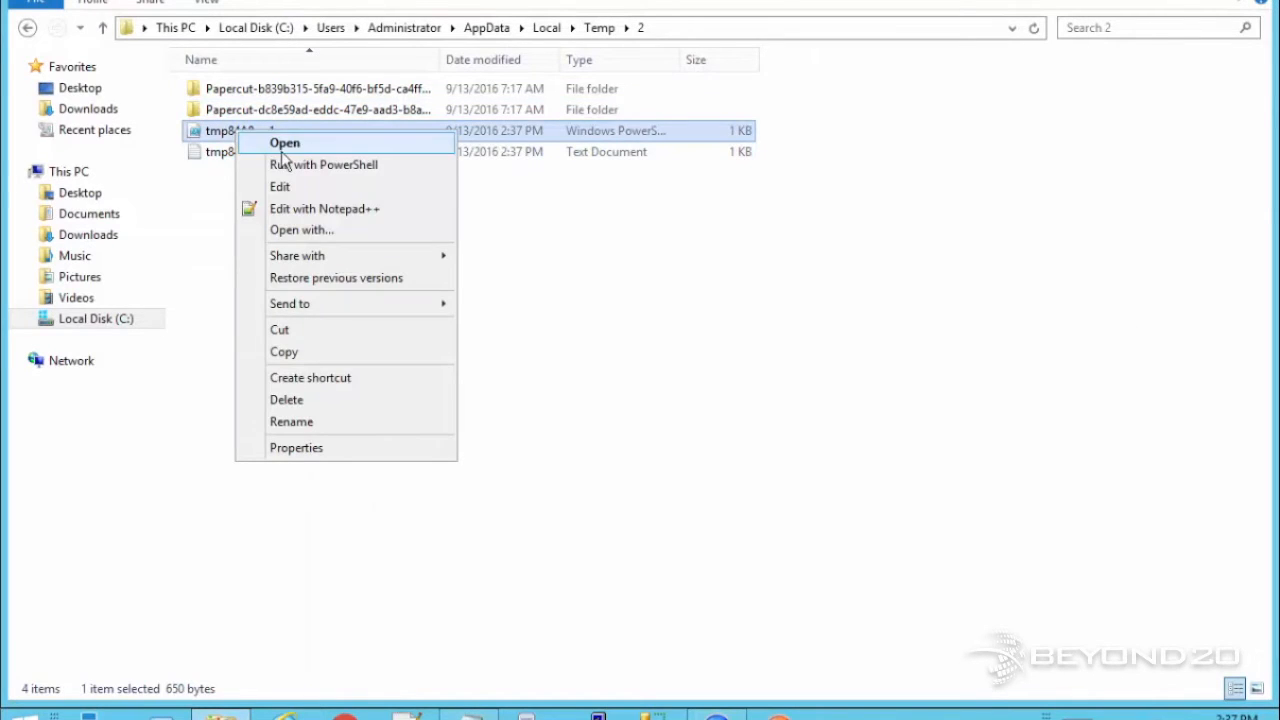
{"action": "left_click", "coordinate": [279, 184]}
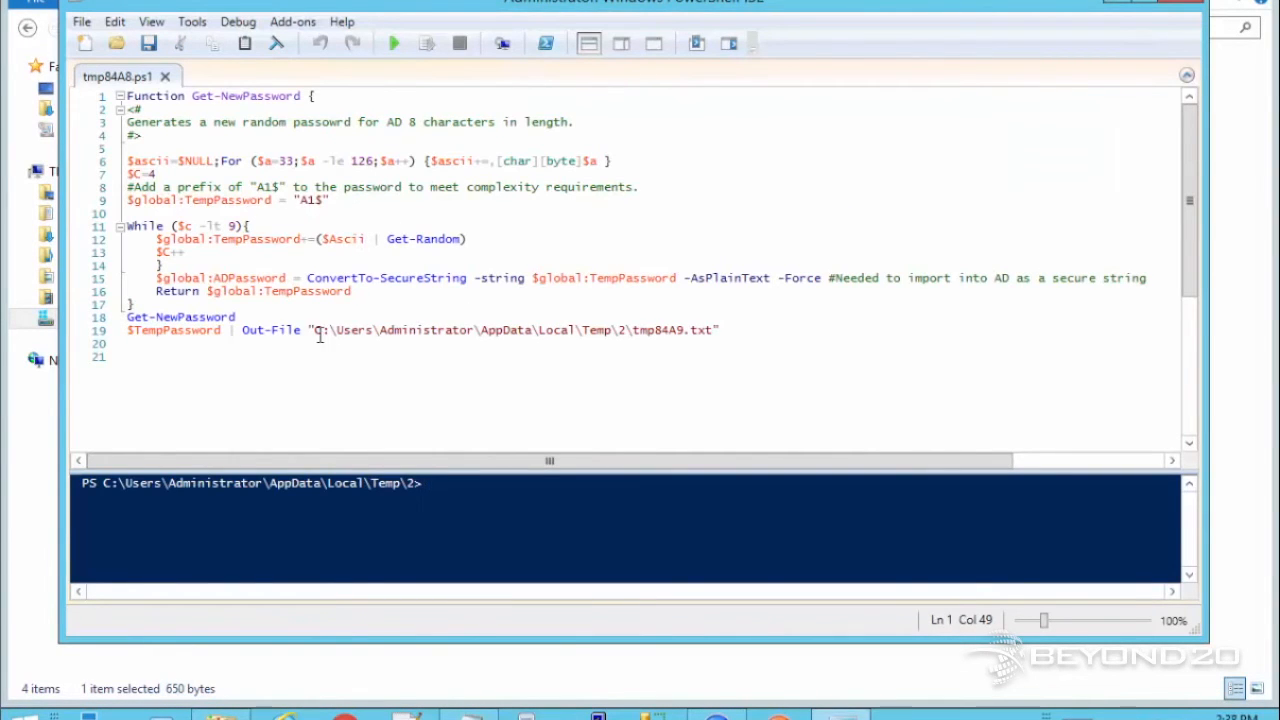
{"action": "left_click_drag", "start_coordinate": [318, 331], "coordinate": [629, 339]}
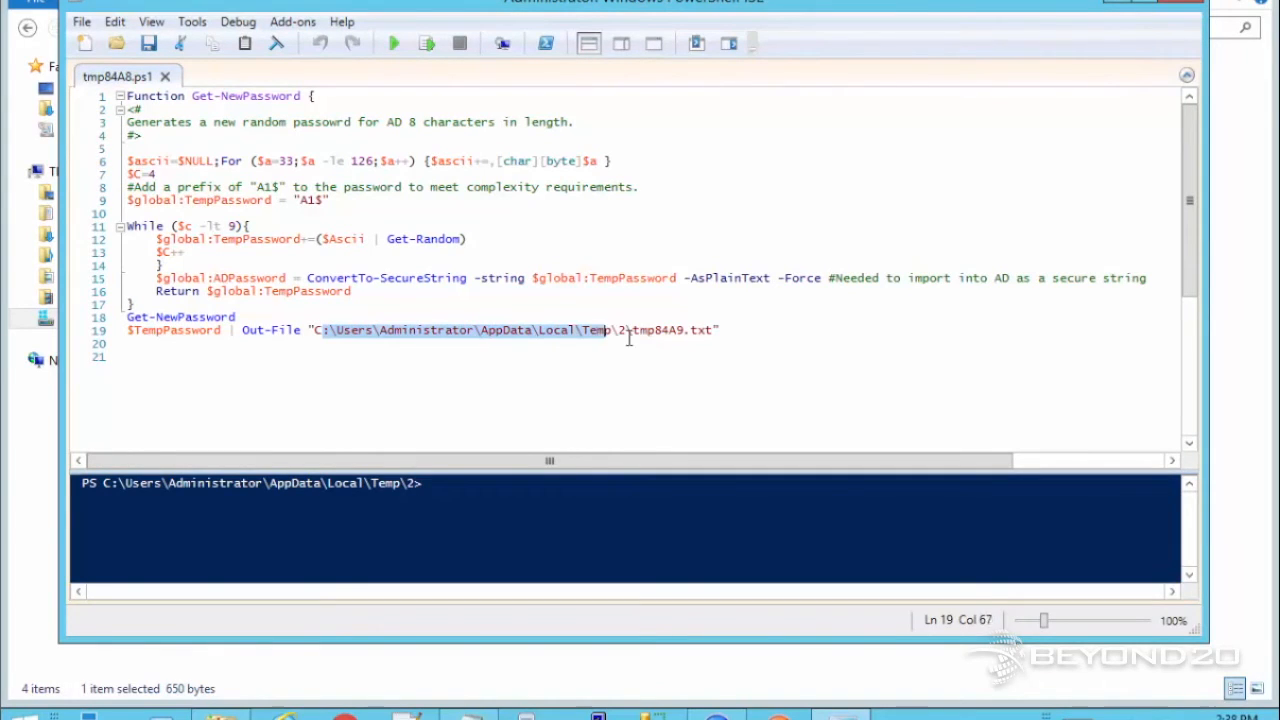
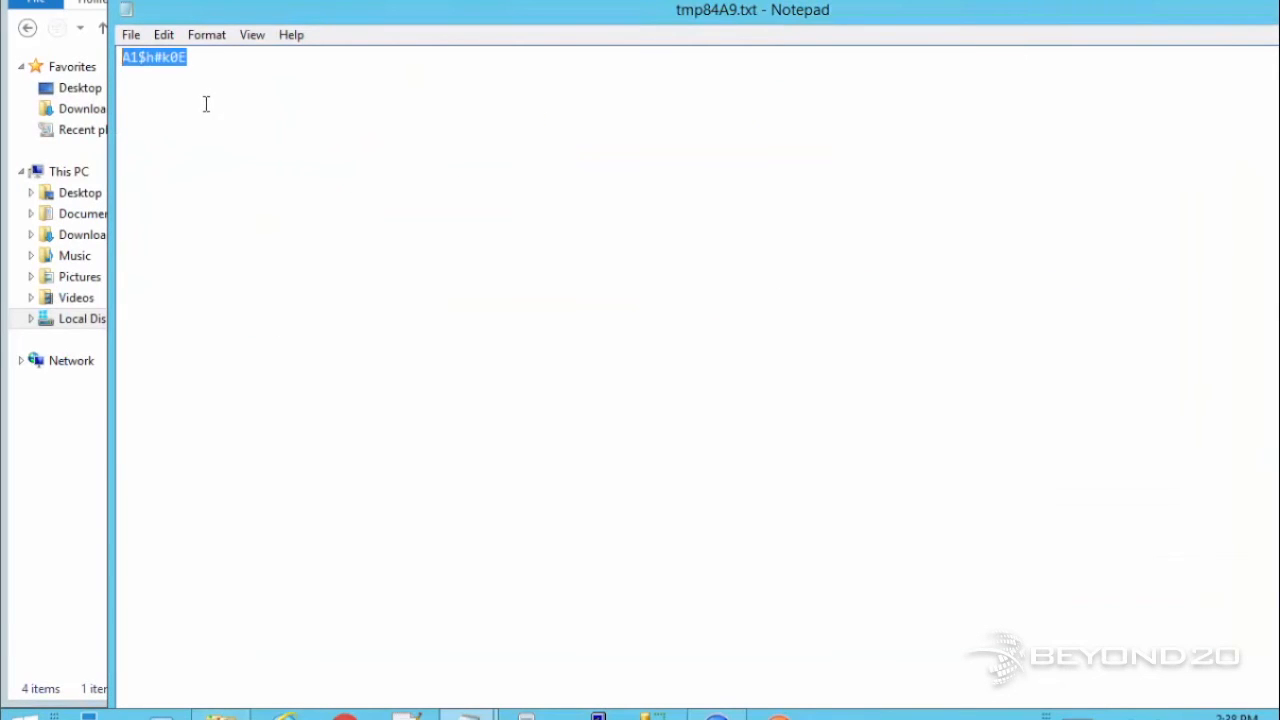
Step: Close the tmp84A9.txt text file in Notepad and return to the Temp\2 folder
{"action": "left_click", "coordinate": [131, 35]}
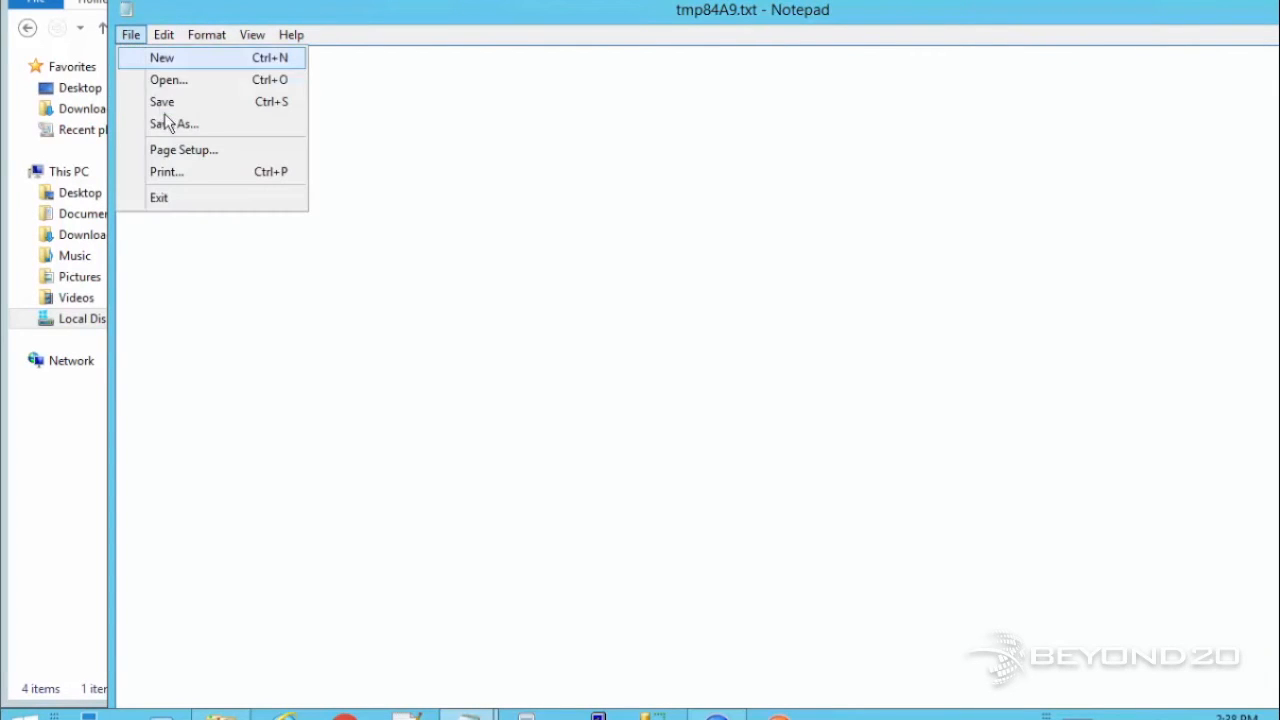
{"action": "left_click", "coordinate": [167, 193]}
{"action": "left_click", "coordinate": [454, 297]}
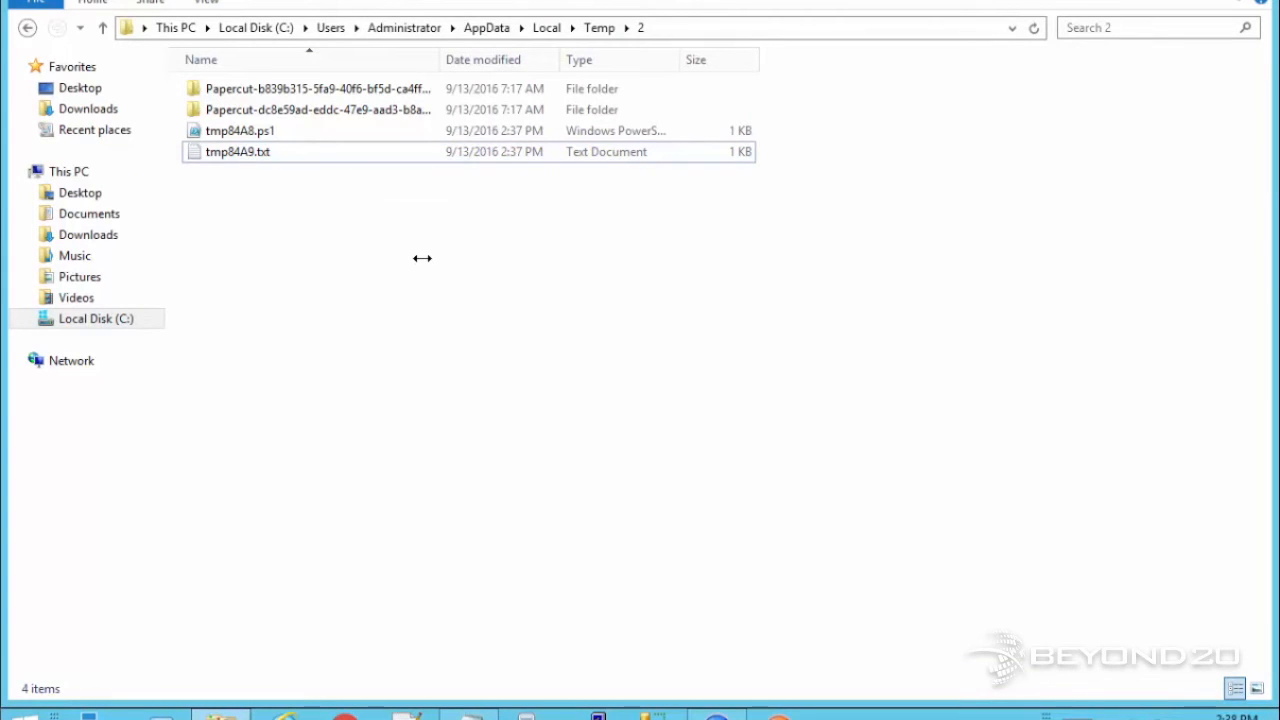
Step: Delete the tmp84A8.ps1 and tmp84A9.txt files from the Temp\2 folder
{"action": "left_click", "coordinate": [240, 128]}
{"action": "left_click", "coordinate": [236, 155], "text": "shift"}
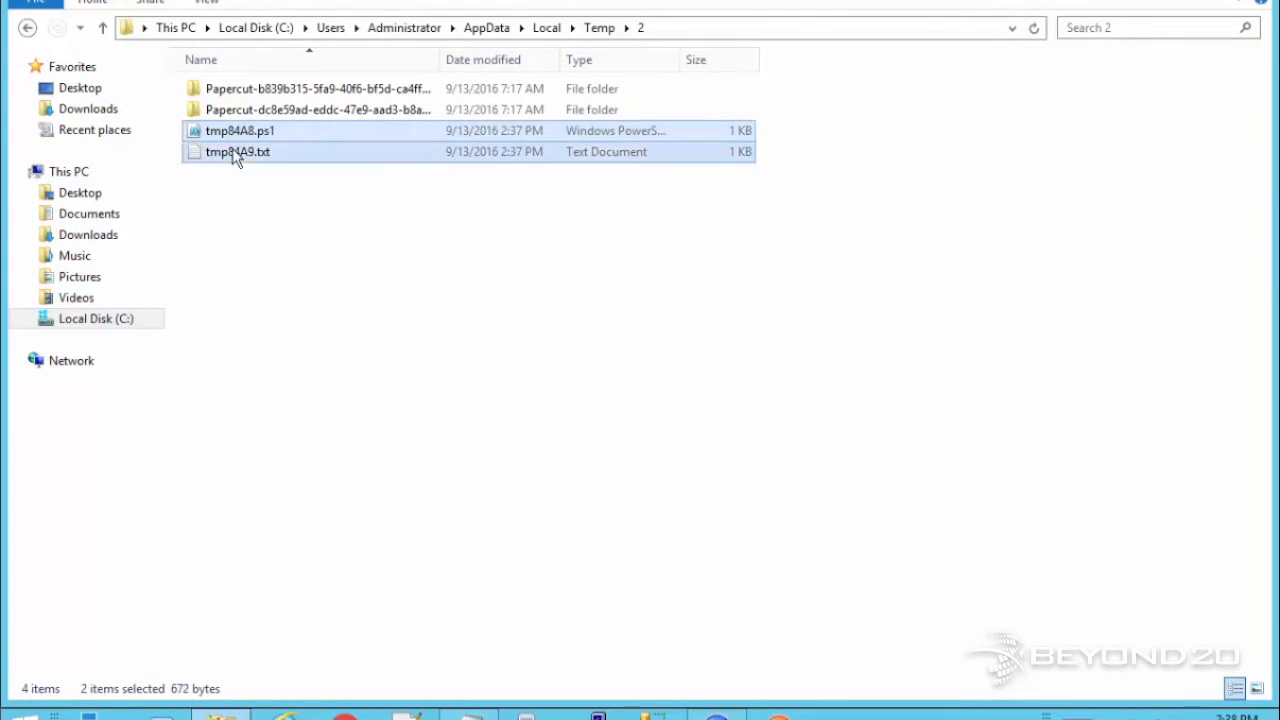
{"action": "key", "text": "Delete"}
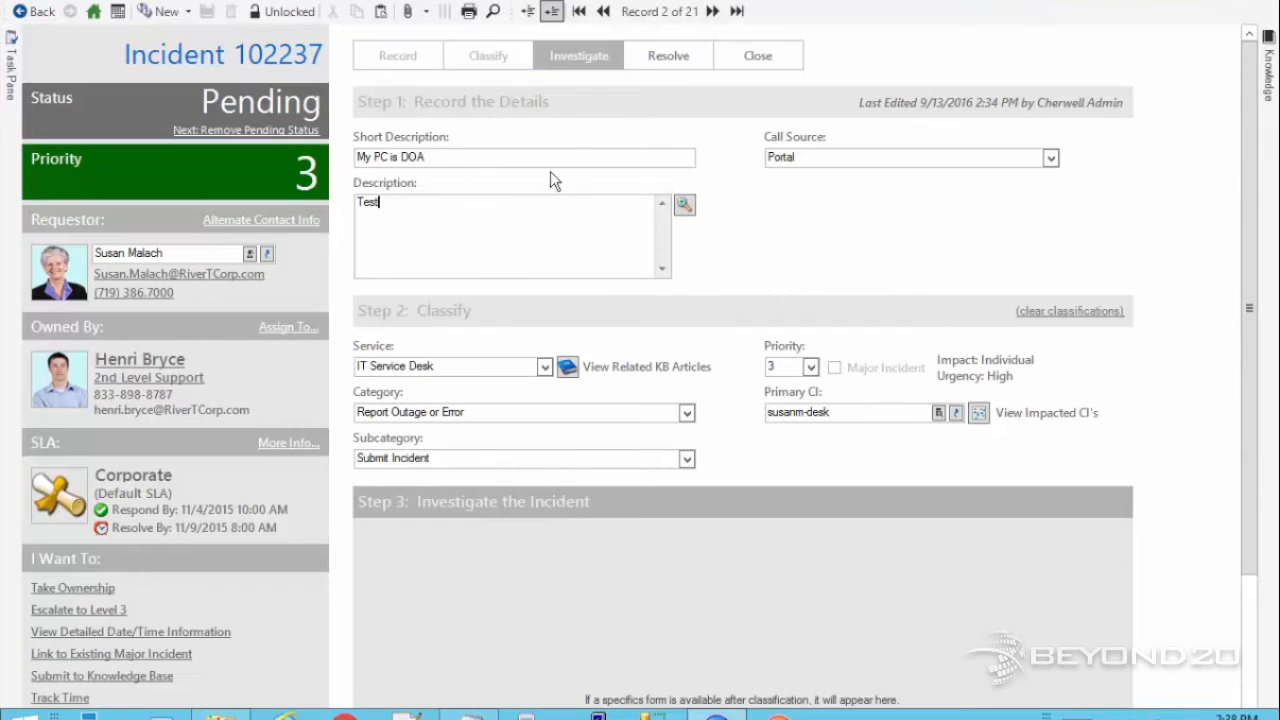
Step: Switch back to the One-Step Action Manager, edit PS Incident Test and add an Update a Business Object action after Show a Popup
{"action": "left_click", "coordinate": [192, 1]}
{"action": "left_click", "coordinate": [208, 8]}
{"action": "right_click", "coordinate": [833, 139]}
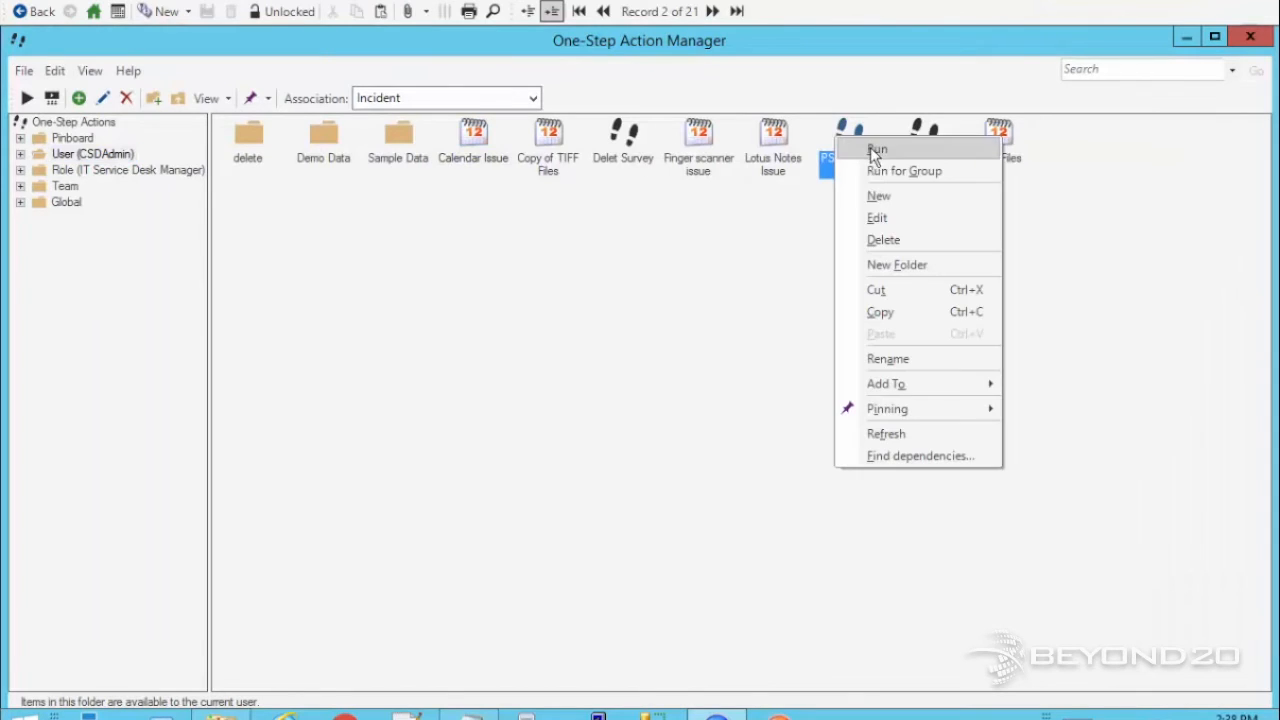
{"action": "left_click", "coordinate": [872, 215]}
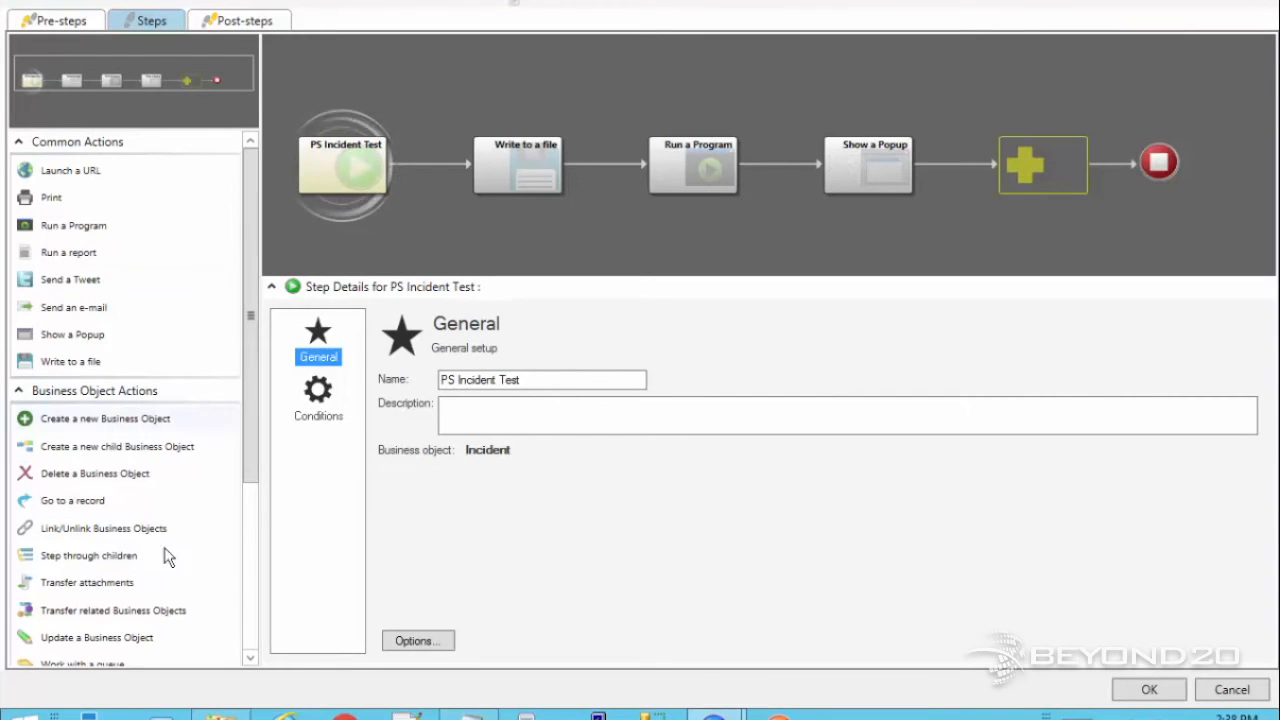
{"action": "mouse_move", "coordinate": [80, 640]}
{"action": "left_mouse_down"}
{"action": "mouse_move", "coordinate": [166, 628]}
{"action": "mouse_move", "coordinate": [940, 250]}
{"action": "mouse_move", "coordinate": [1040, 165]}
{"action": "left_mouse_up"}
{"action": "left_click", "coordinate": [391, 407]}
Step: Set the Incident's Description field in the update action to a template starting with a "=======" line
{"action": "left_click", "coordinate": [318, 400]}
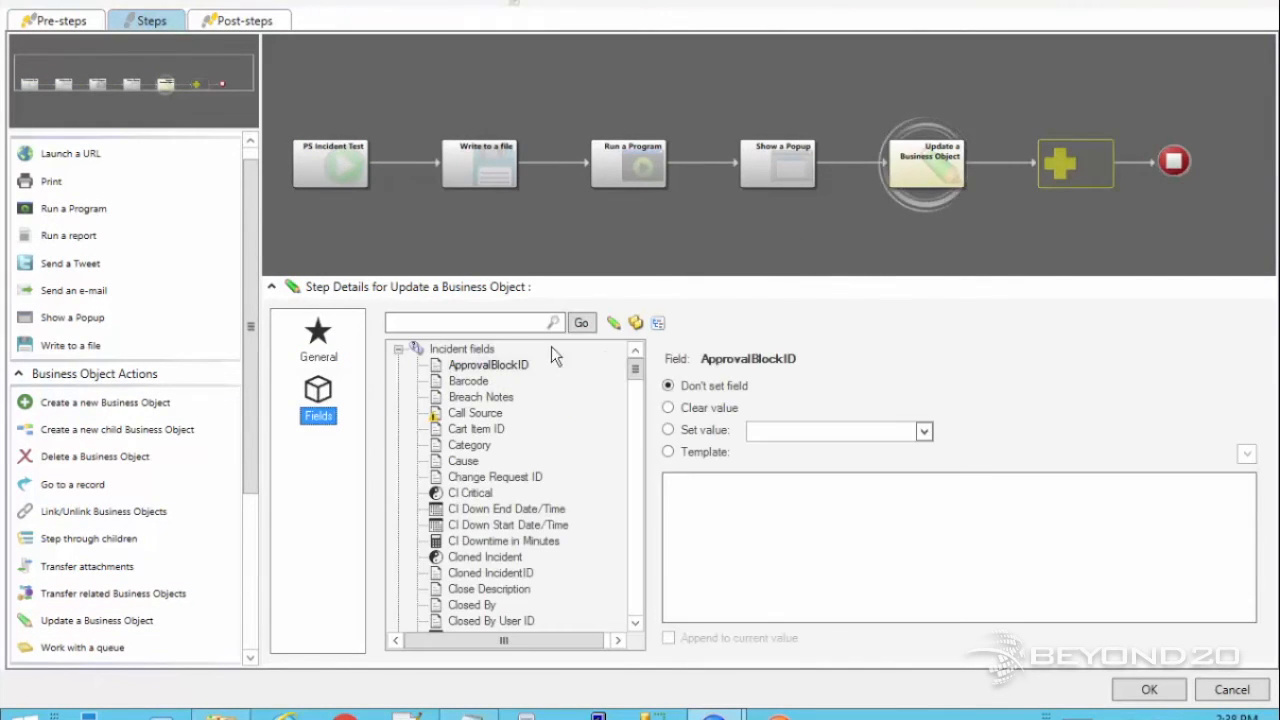
{"action": "left_click", "coordinate": [634, 414]}
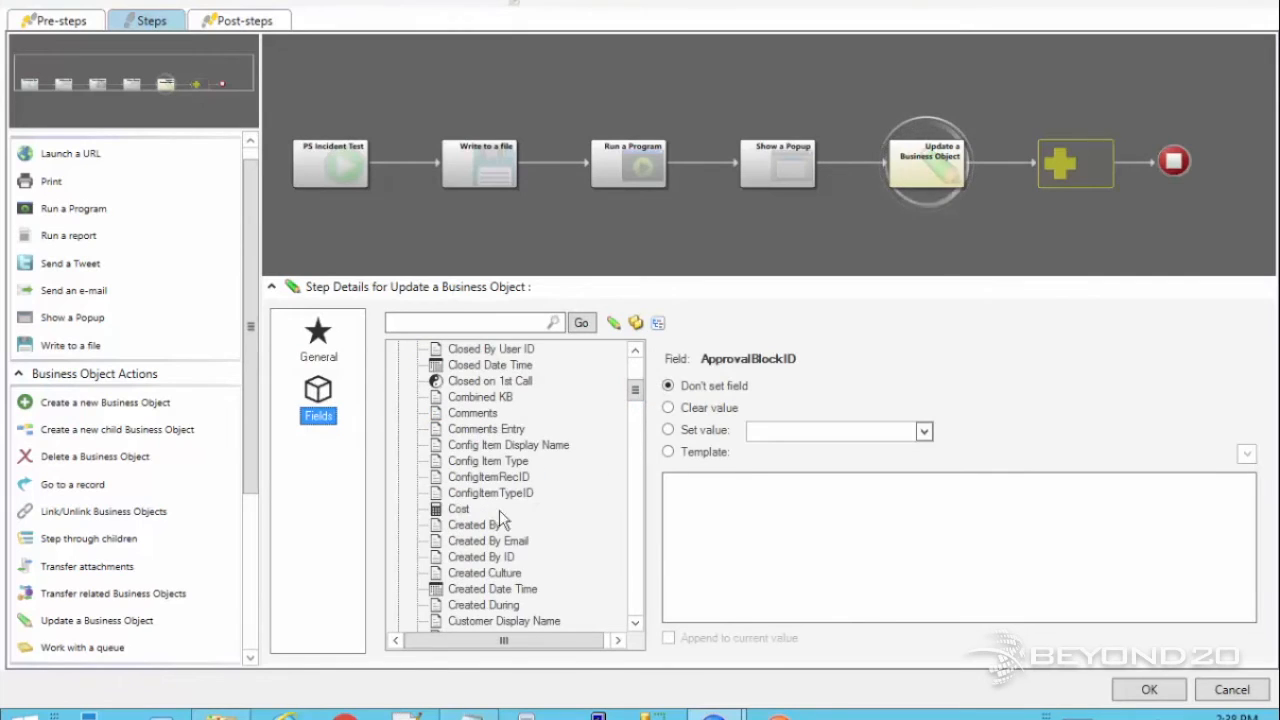
{"action": "left_click", "coordinate": [640, 596]}
{"action": "left_click", "coordinate": [466, 446]}
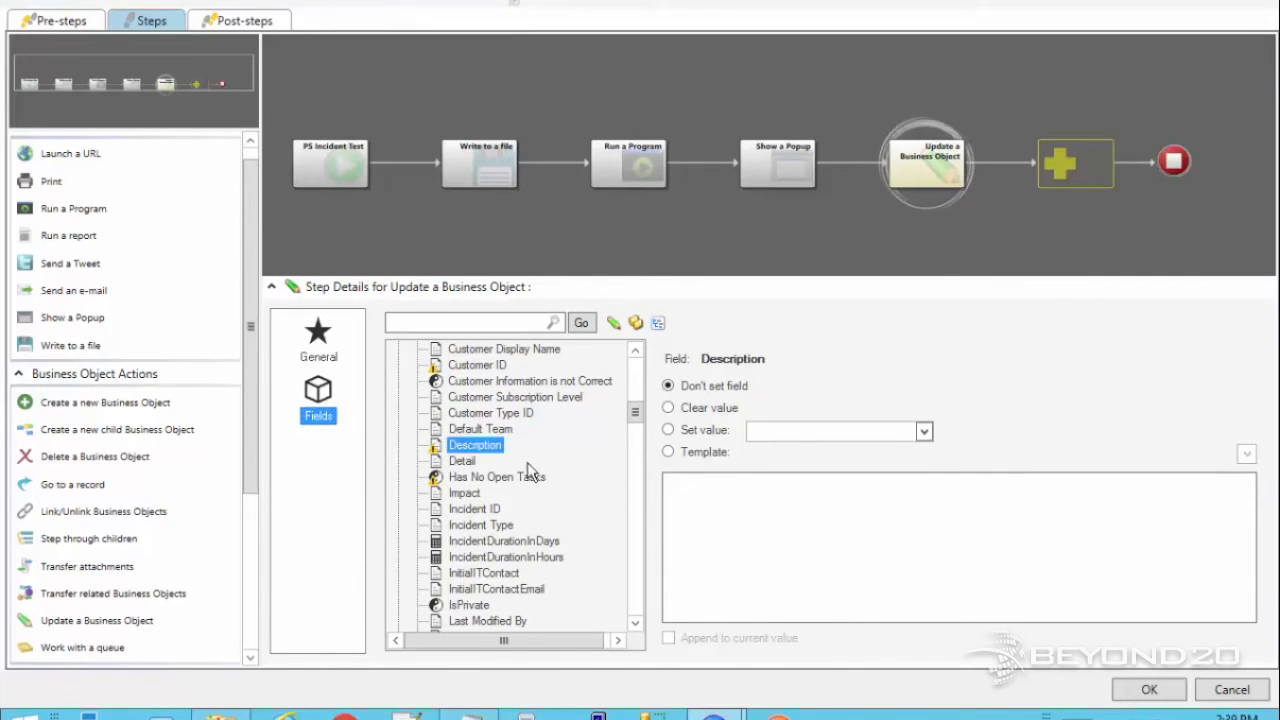
{"action": "left_click", "coordinate": [703, 490]}
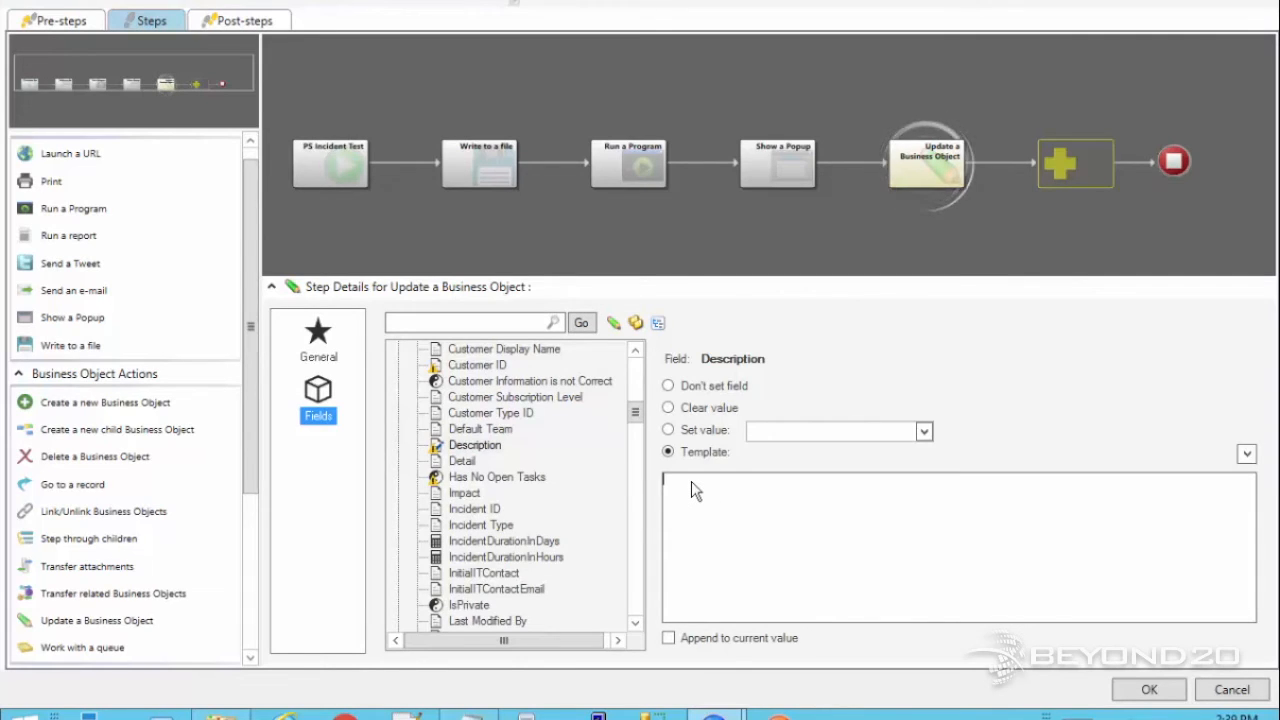
{"action": "type", "text": "======="}
{"action": "key", "text": "Return"}
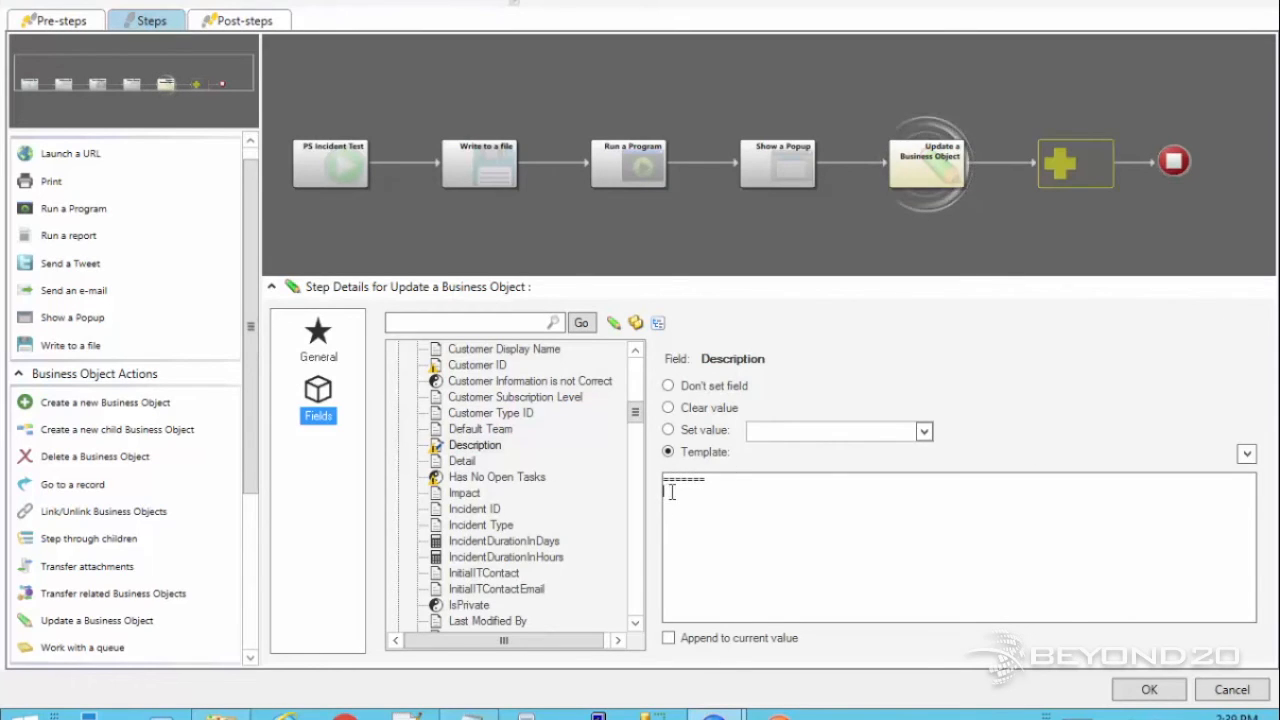
Step: Insert a new content-from-file entry on the template's second line and name it Test Password
{"action": "right_click", "coordinate": [726, 512]}
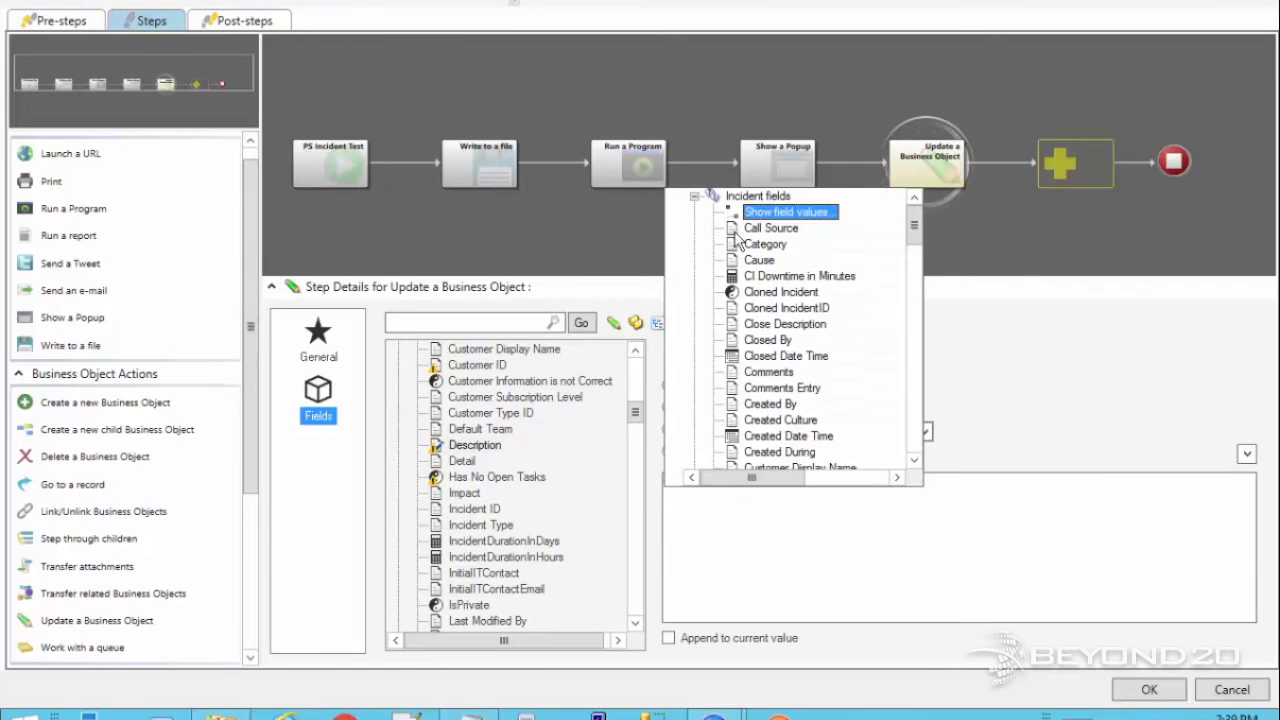
{"action": "left_click", "coordinate": [694, 197]}
{"action": "scroll", "coordinate": [916, 300], "scroll_direction": "down", "scroll_amount": 6}
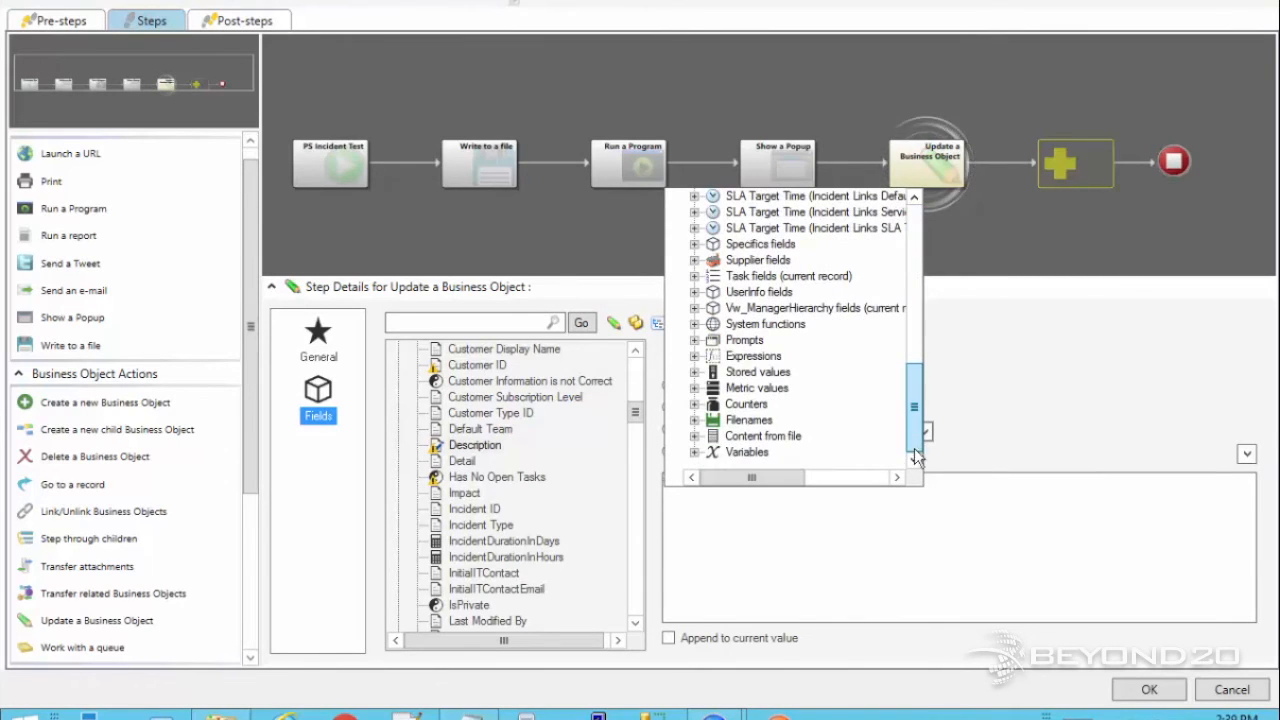
{"action": "left_click", "coordinate": [694, 437]}
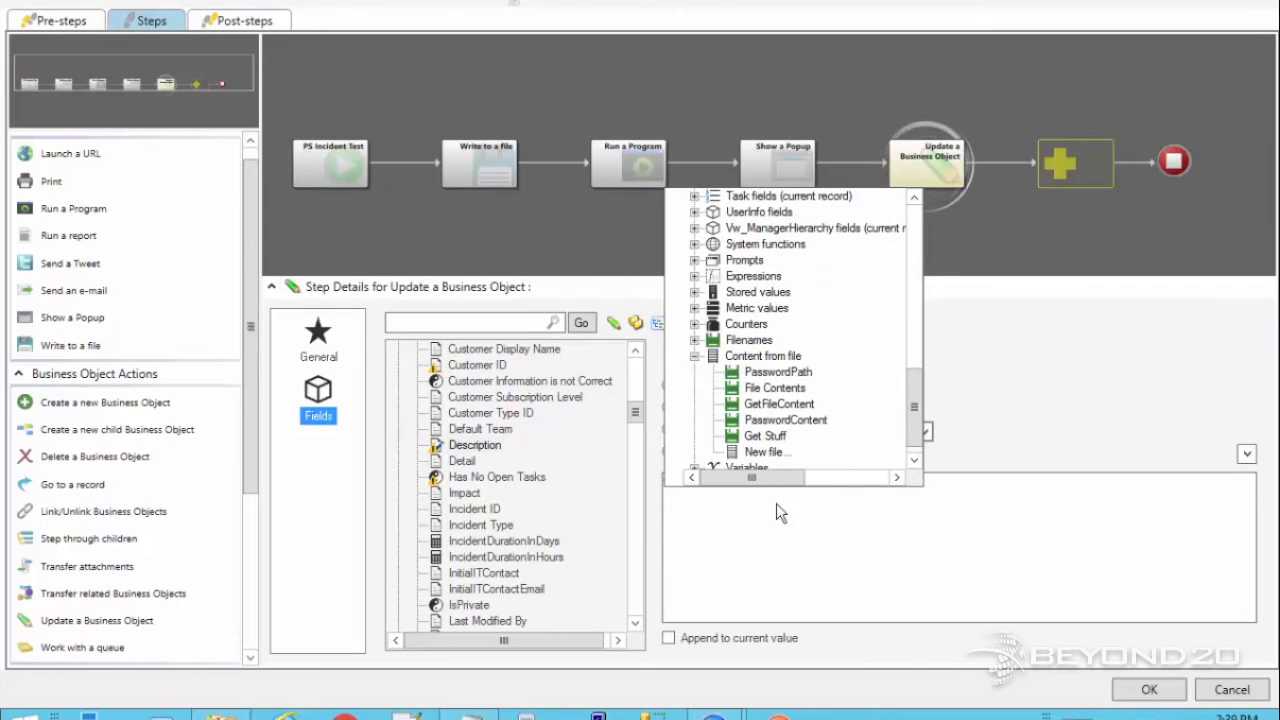
{"action": "double_click", "coordinate": [758, 455]}
{"action": "left_click", "coordinate": [506, 185]}
{"action": "type", "text": "2"}
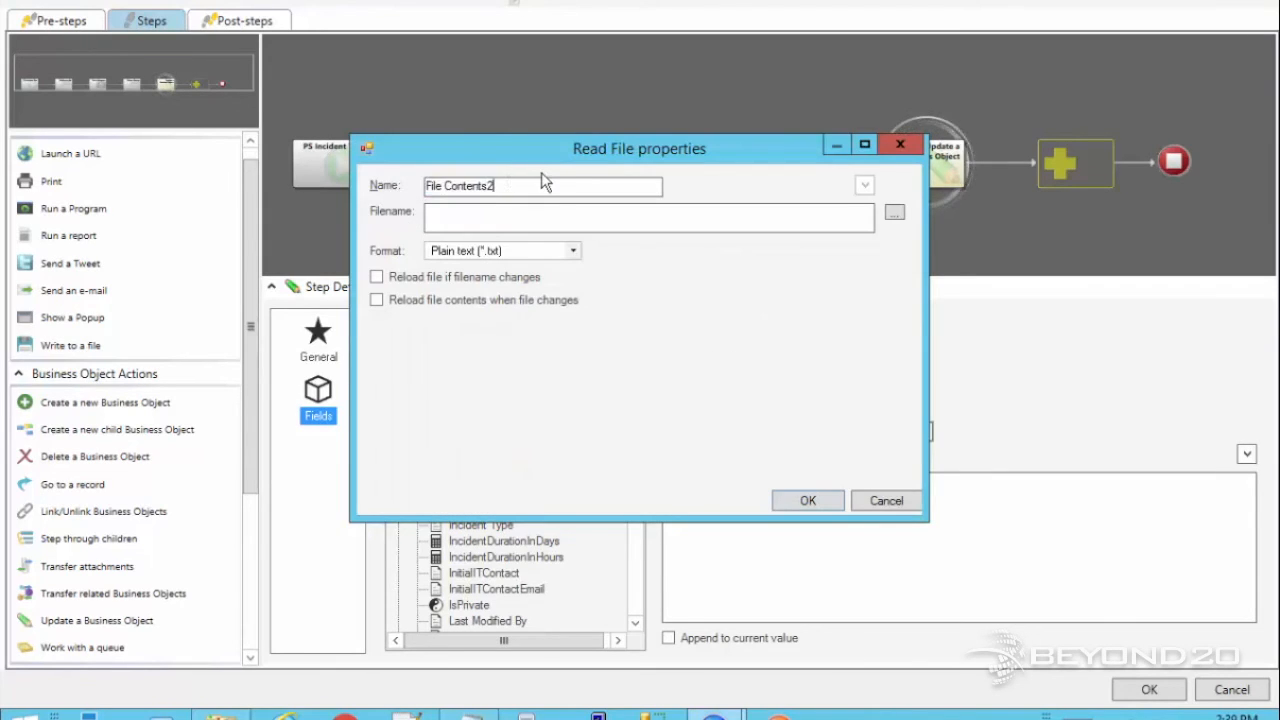
{"action": "key", "text": "ctrl+a"}
{"action": "key", "text": "BackSpace"}
{"action": "type", "text": "Test Password"}
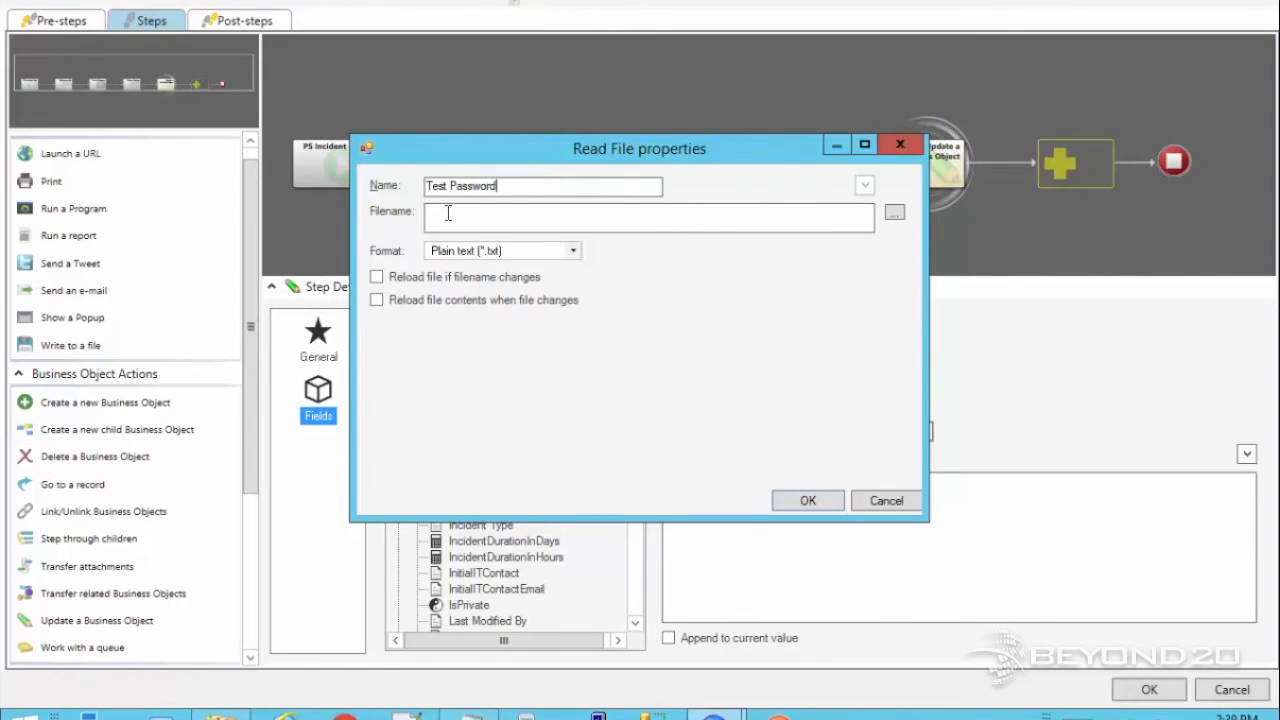
Step: Use the Pass filename as the source of Test Password, enable both reload options, and save the One-Step
{"action": "right_click", "coordinate": [460, 223]}
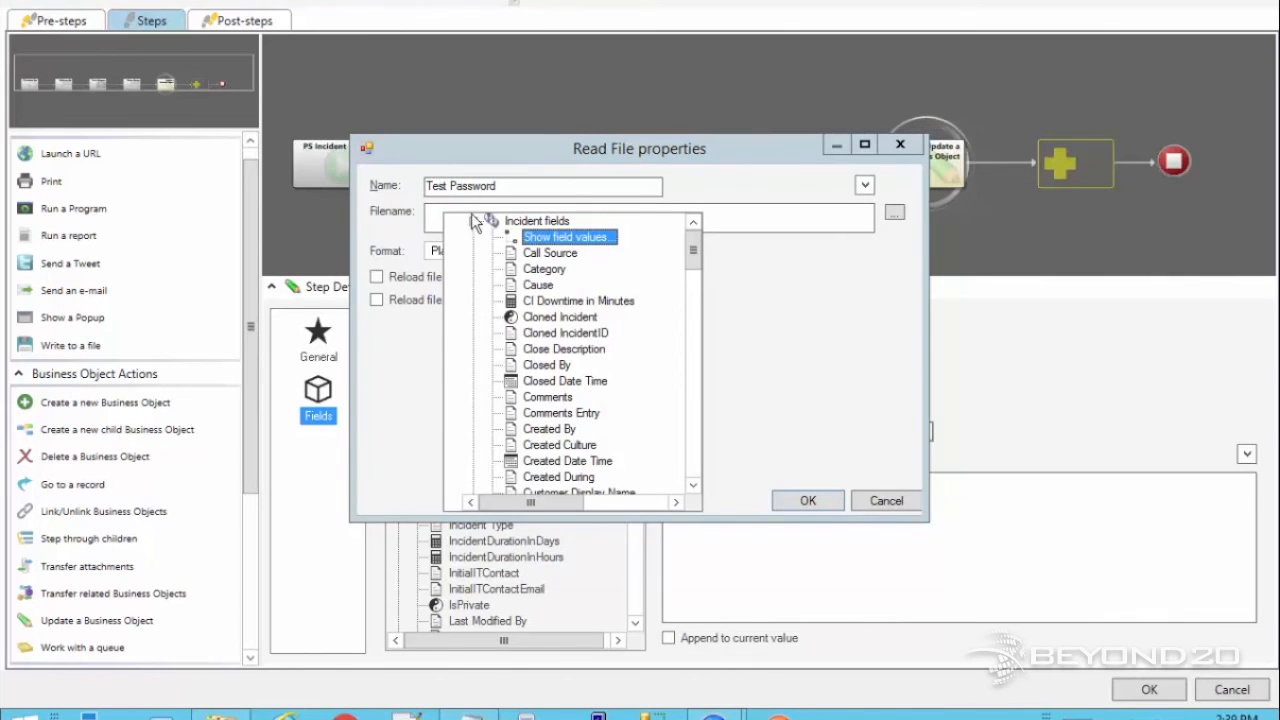
{"action": "left_click", "coordinate": [473, 219]}
{"action": "scroll", "coordinate": [694, 286], "scroll_direction": "down", "scroll_amount": 5}
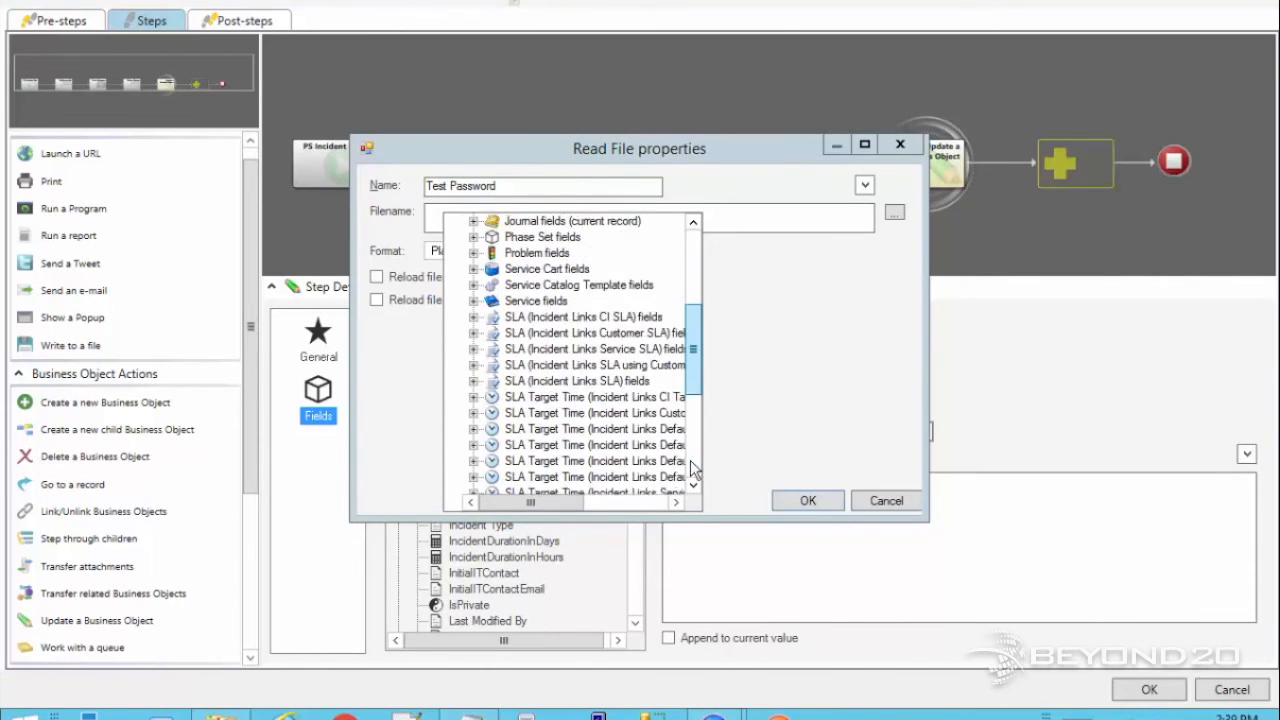
{"action": "scroll", "coordinate": [690, 460], "scroll_direction": "down", "scroll_amount": 5}
{"action": "left_click", "coordinate": [477, 476]}
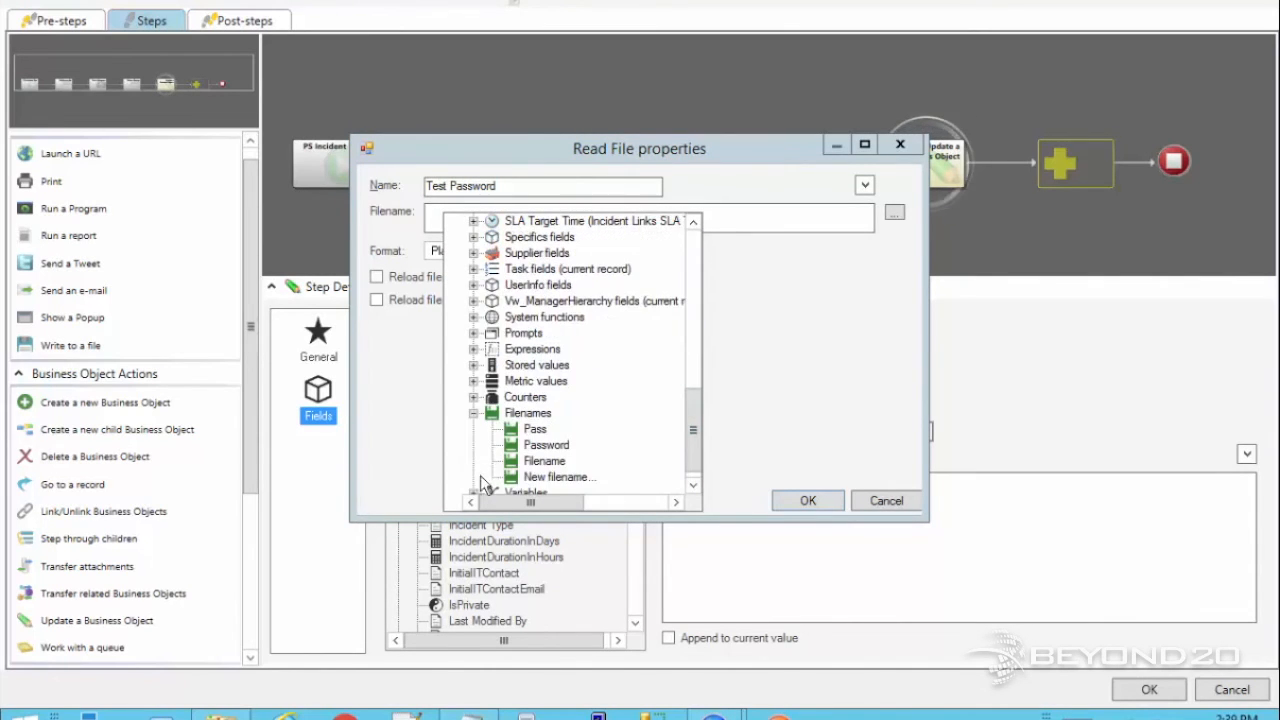
{"action": "left_click", "coordinate": [535, 429]}
{"action": "left_click", "coordinate": [377, 277]}
{"action": "left_click", "coordinate": [376, 300]}
{"action": "left_click", "coordinate": [806, 500]}
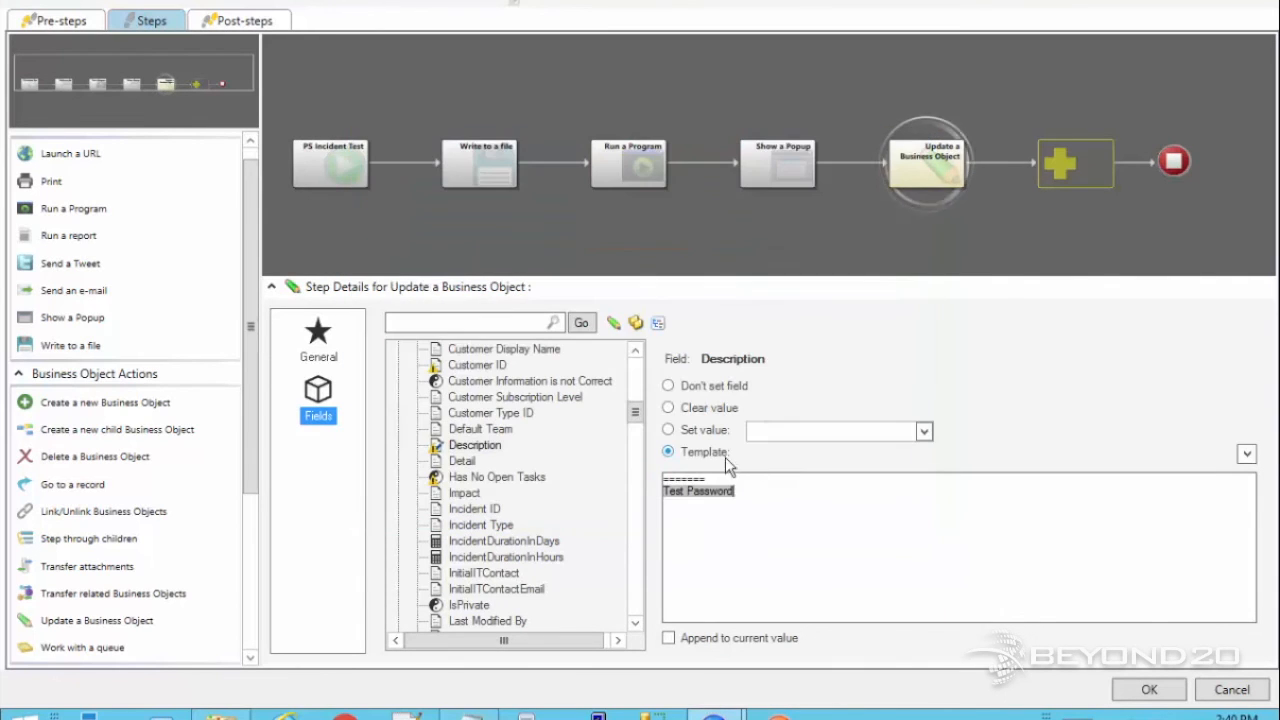
{"action": "left_click", "coordinate": [1146, 689]}
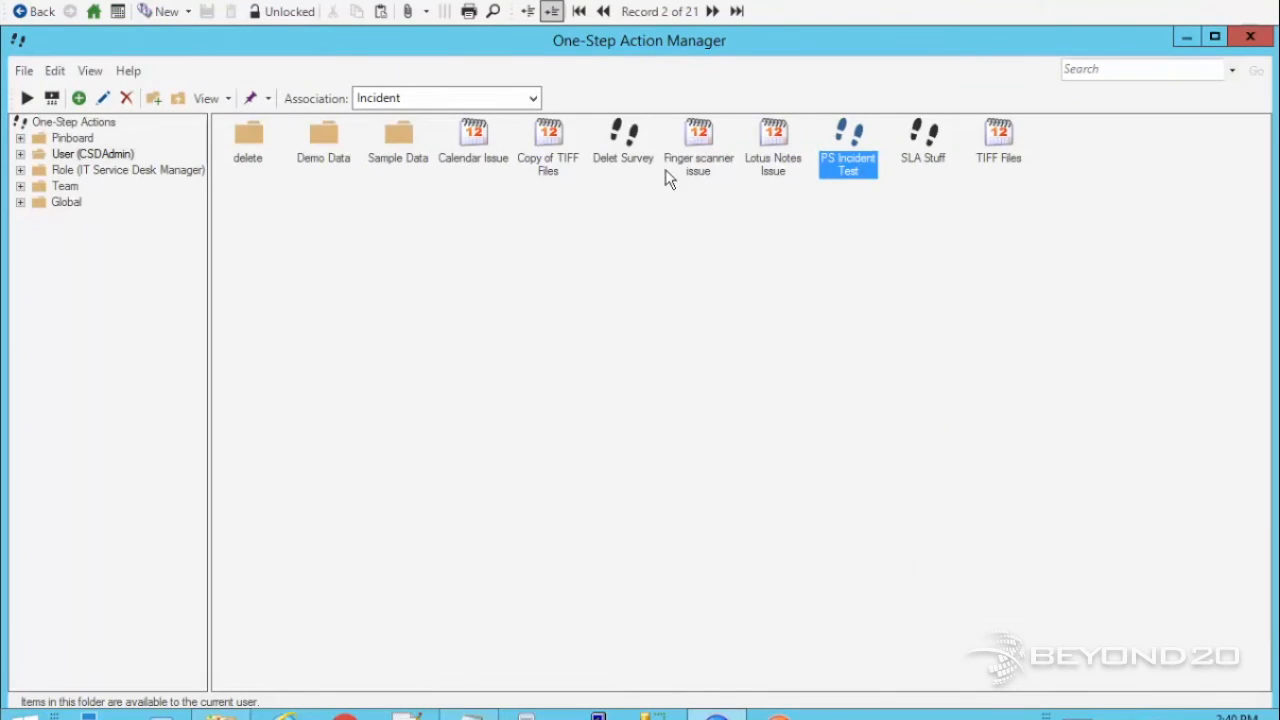
Step: Run PS Incident Test on the current incident, dismiss its password popup and check the text written to the Description field
{"action": "right_click", "coordinate": [843, 147]}
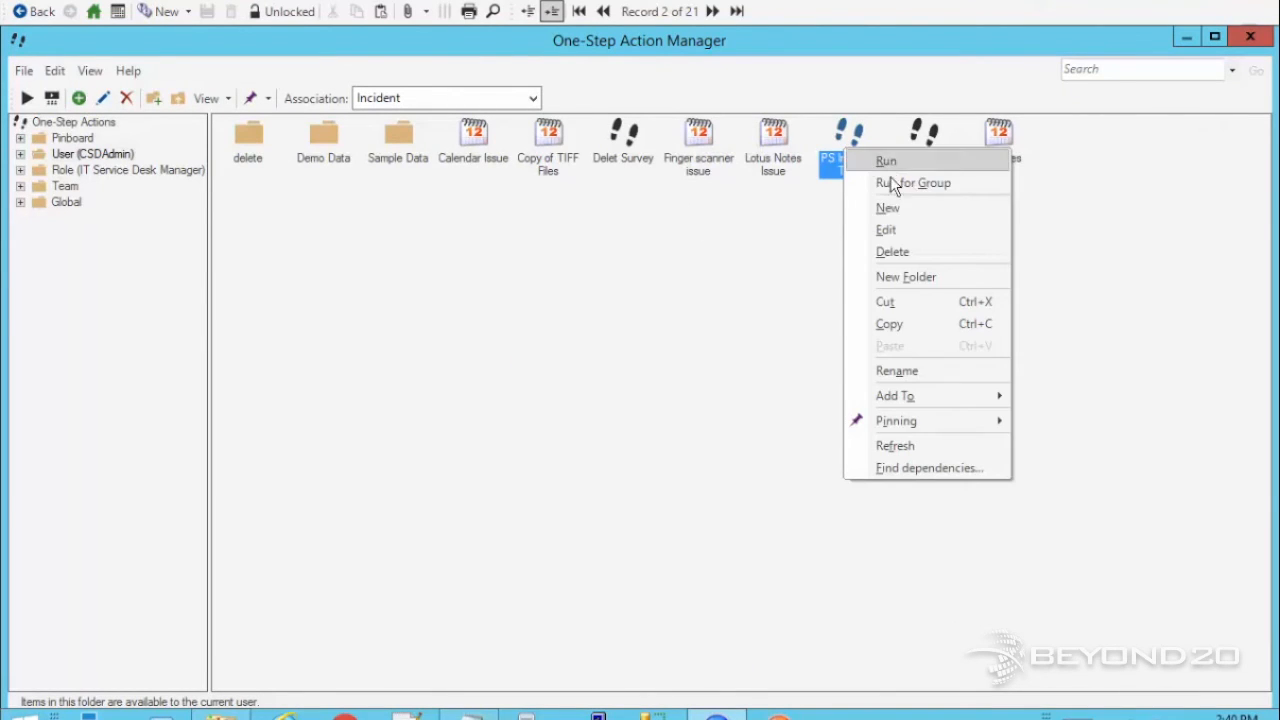
{"action": "left_click", "coordinate": [885, 161]}
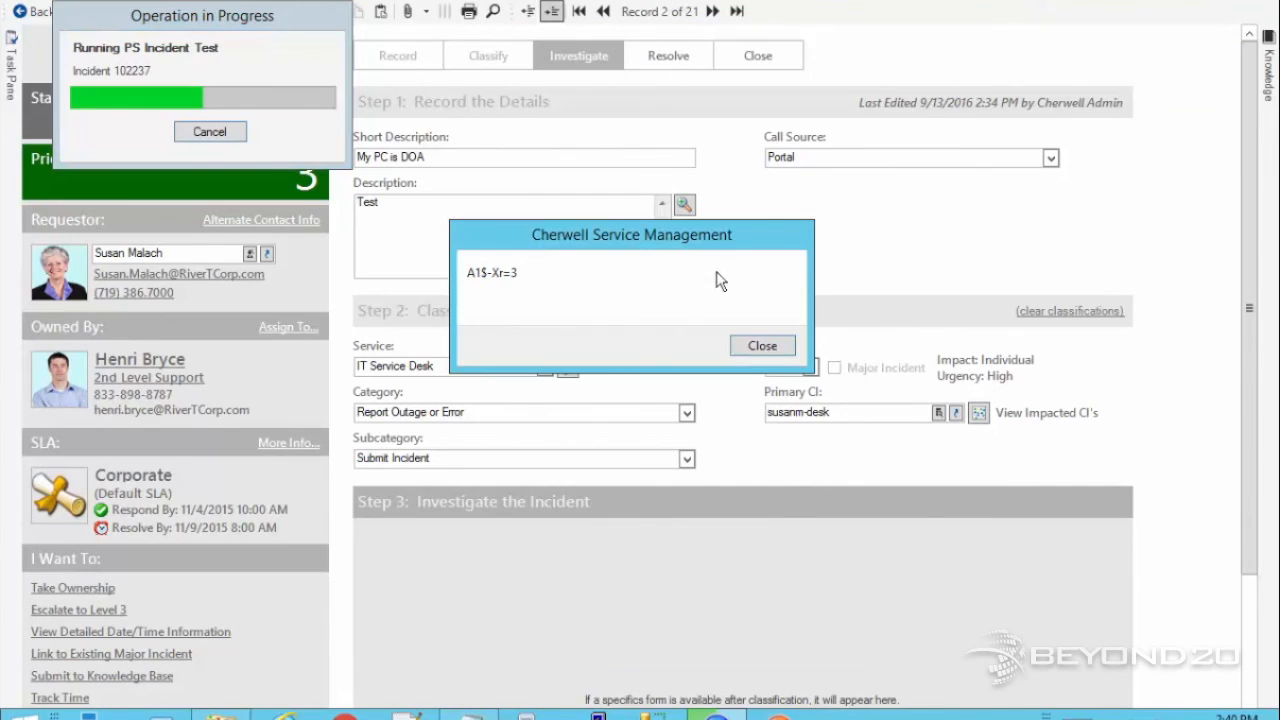
{"action": "left_click", "coordinate": [762, 345]}
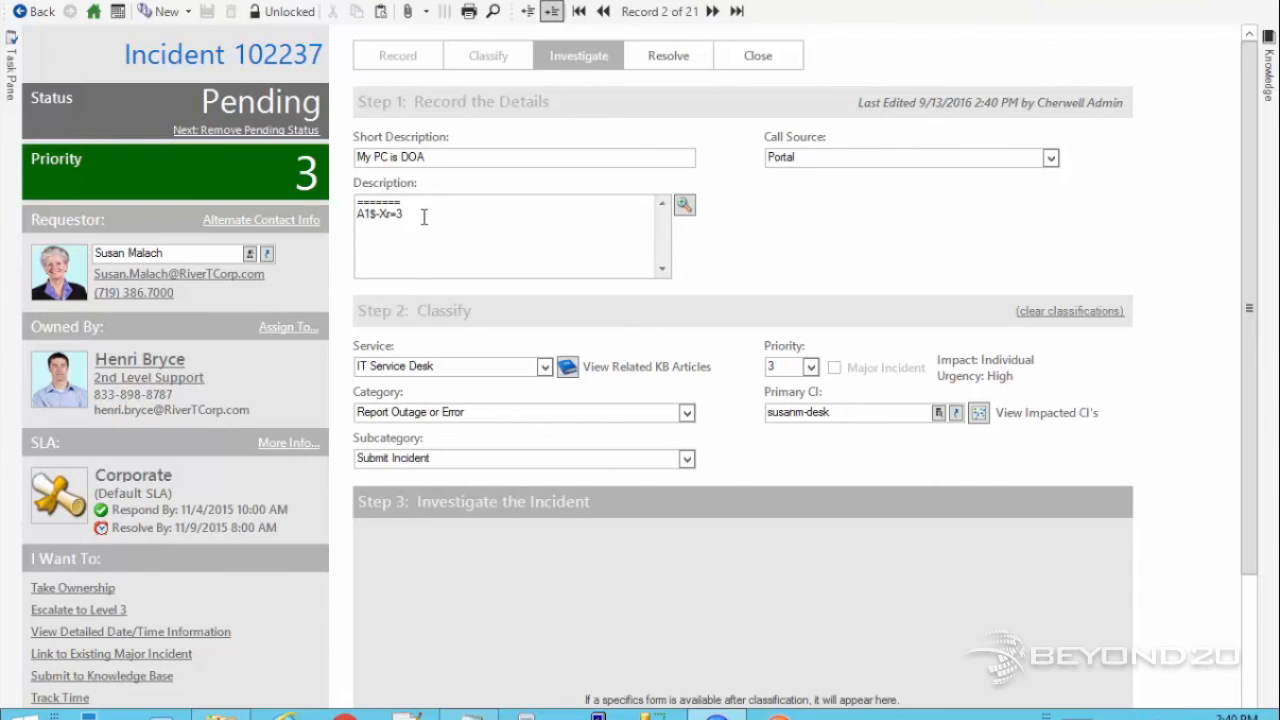
{"action": "double_click", "coordinate": [411, 226]}
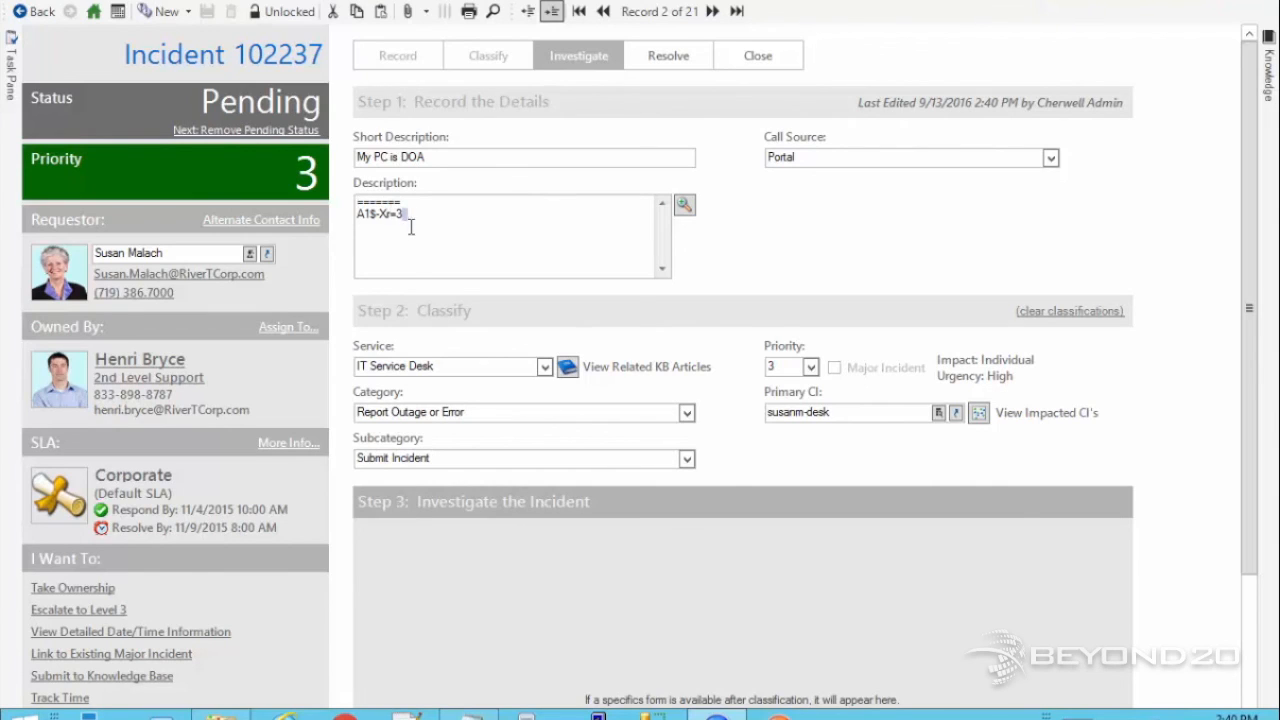